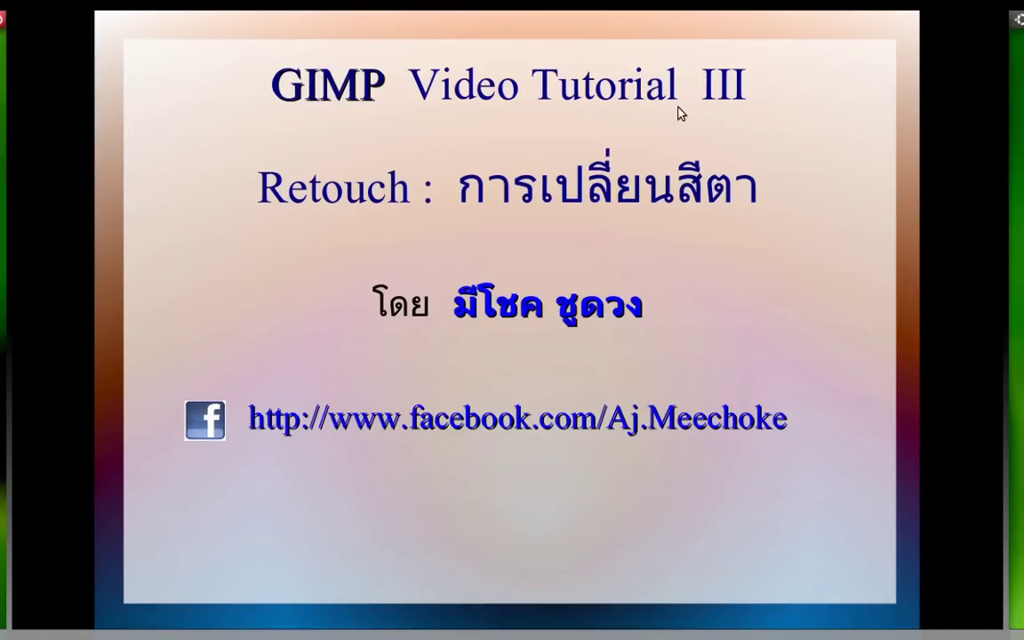
- Zoom out from the title slide to the overview of all desktop workspaces
key(super+e)
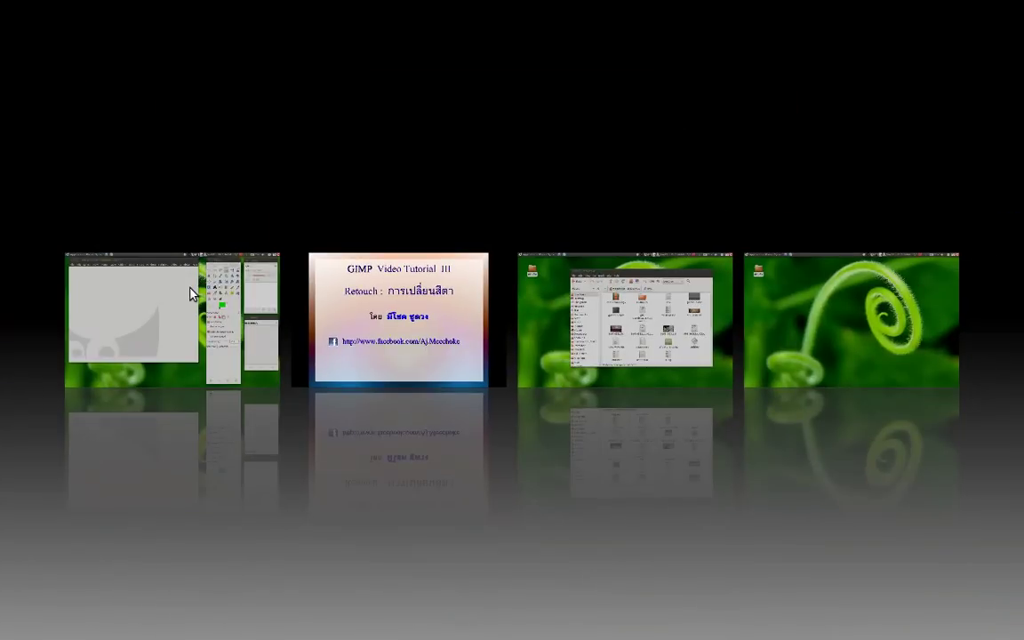
- Switch to GIMP's workspace and open Example2_Skin_Eyes.jpg from Recently Used files
click(211, 279)
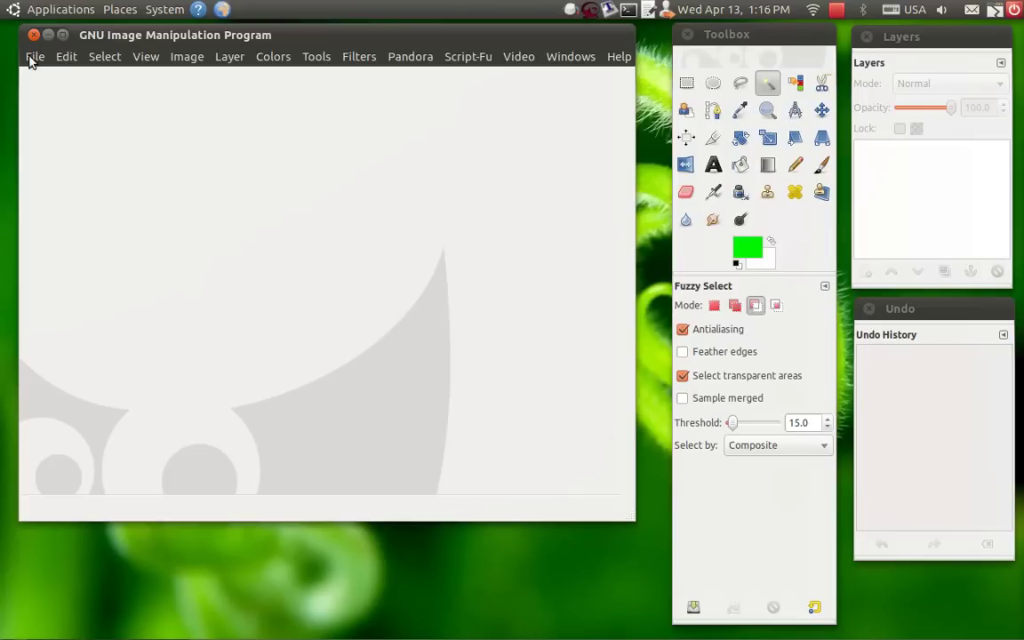
click(30, 59)
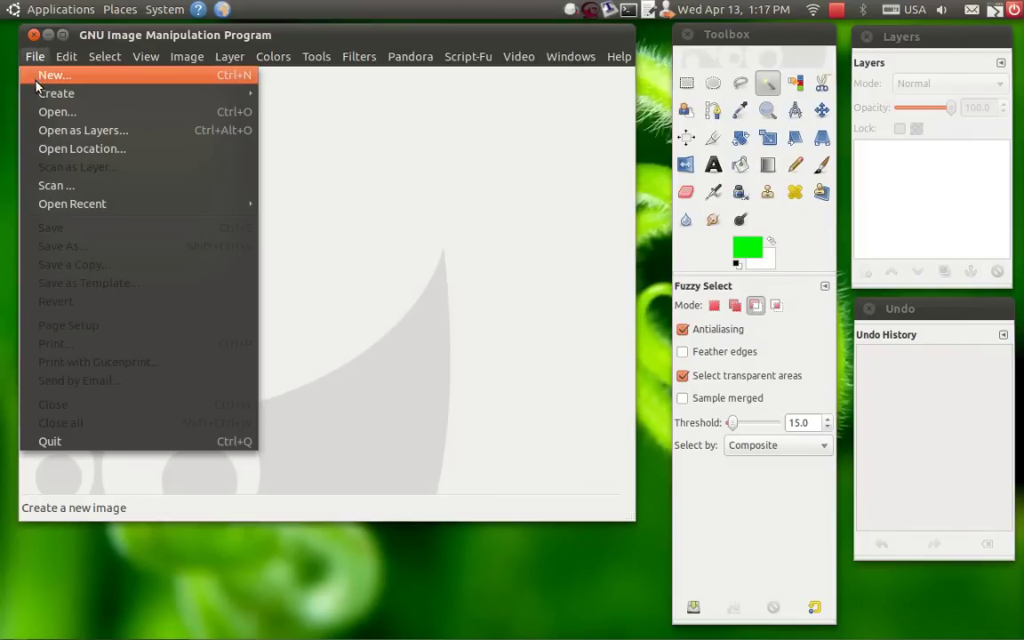
click(46, 113)
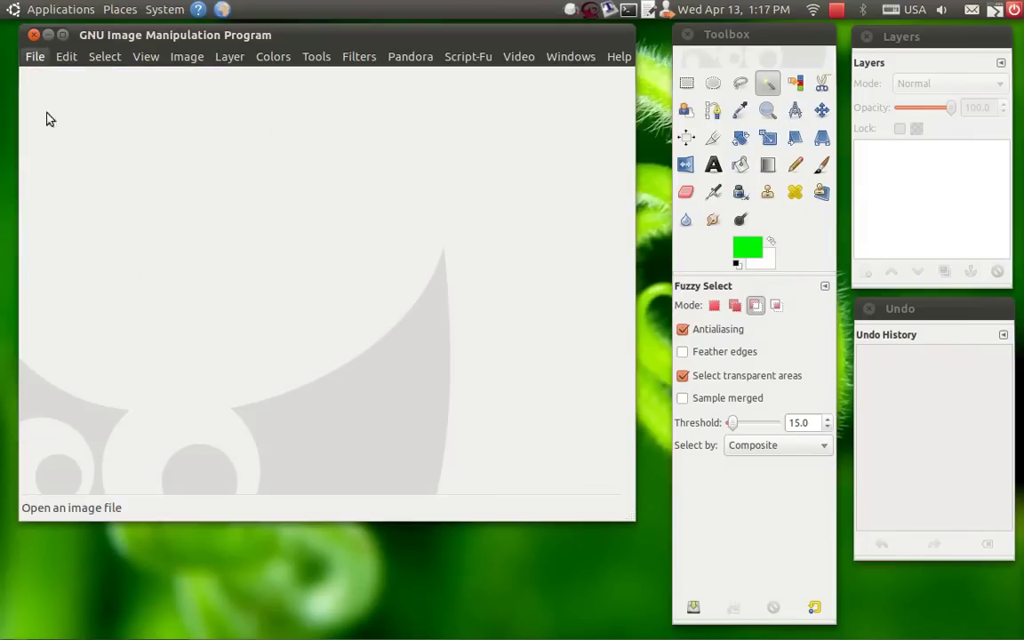
click(307, 158)
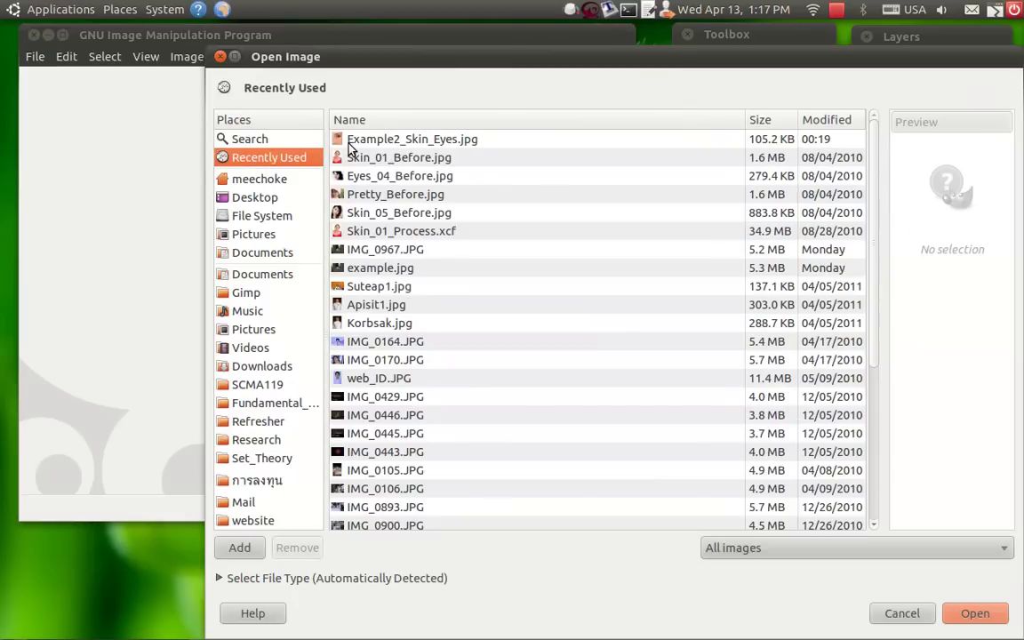
key(Return)
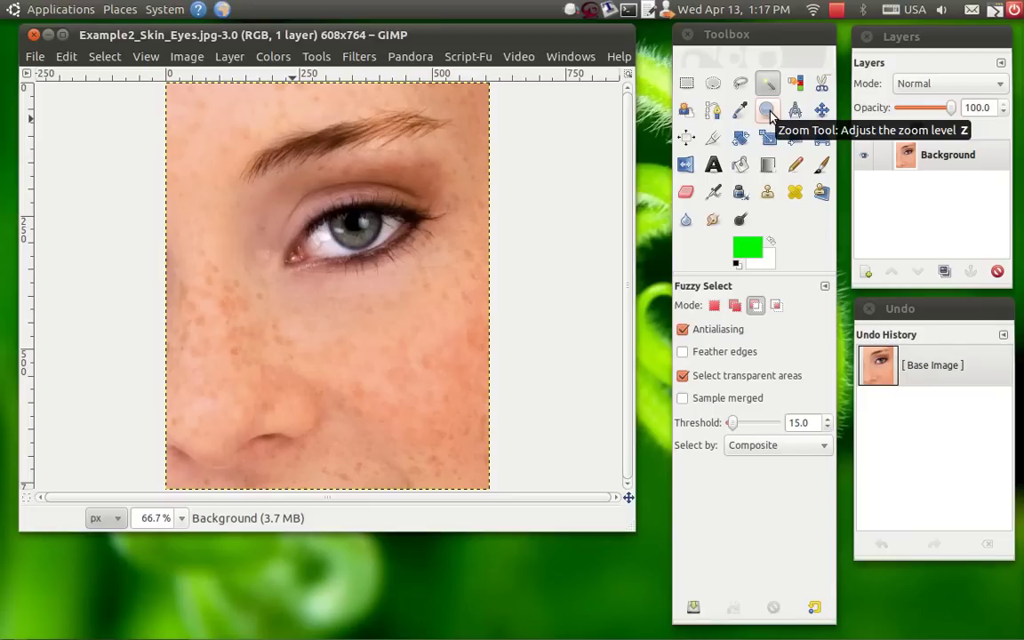
click(769, 112)
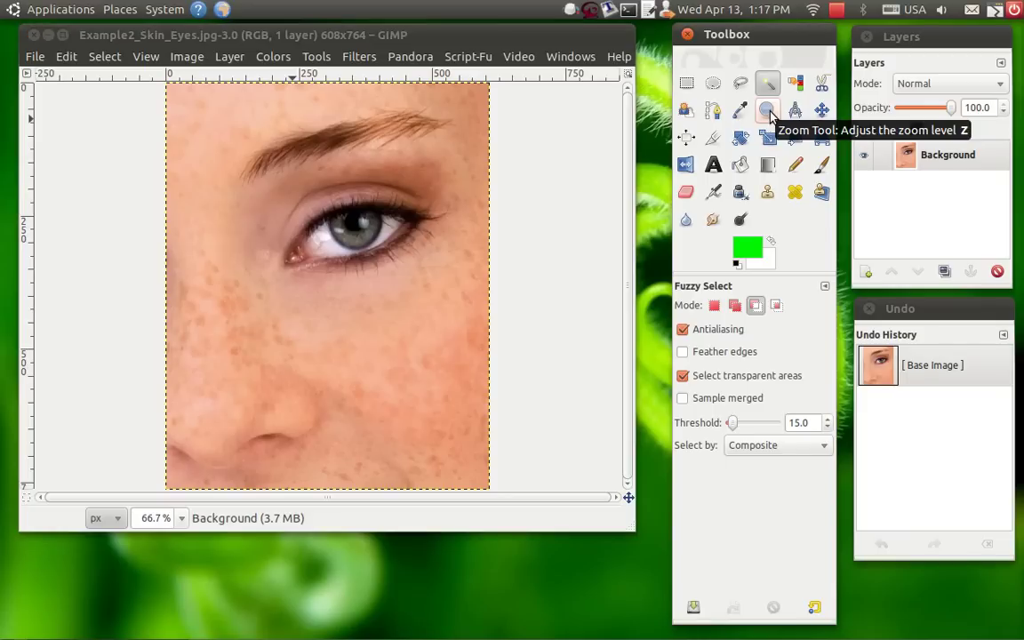
click(769, 111)
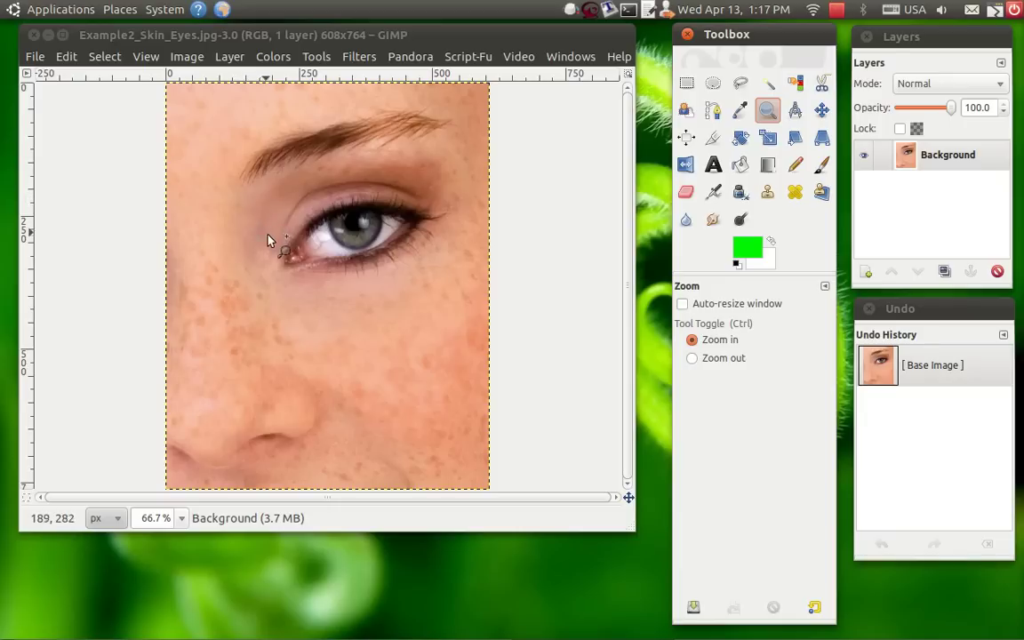
click(214, 433)
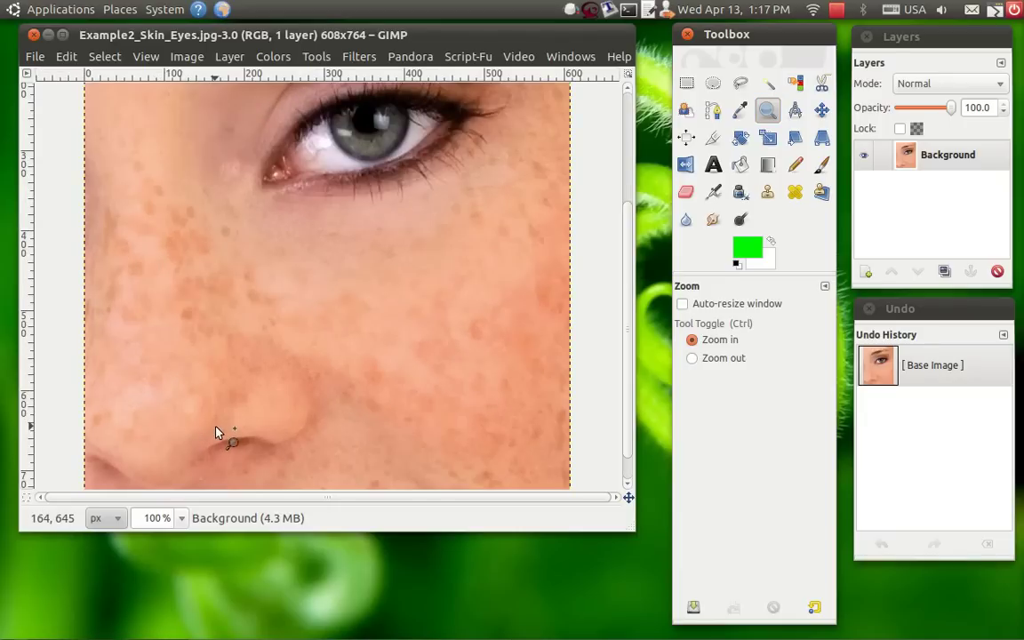
click(151, 424)
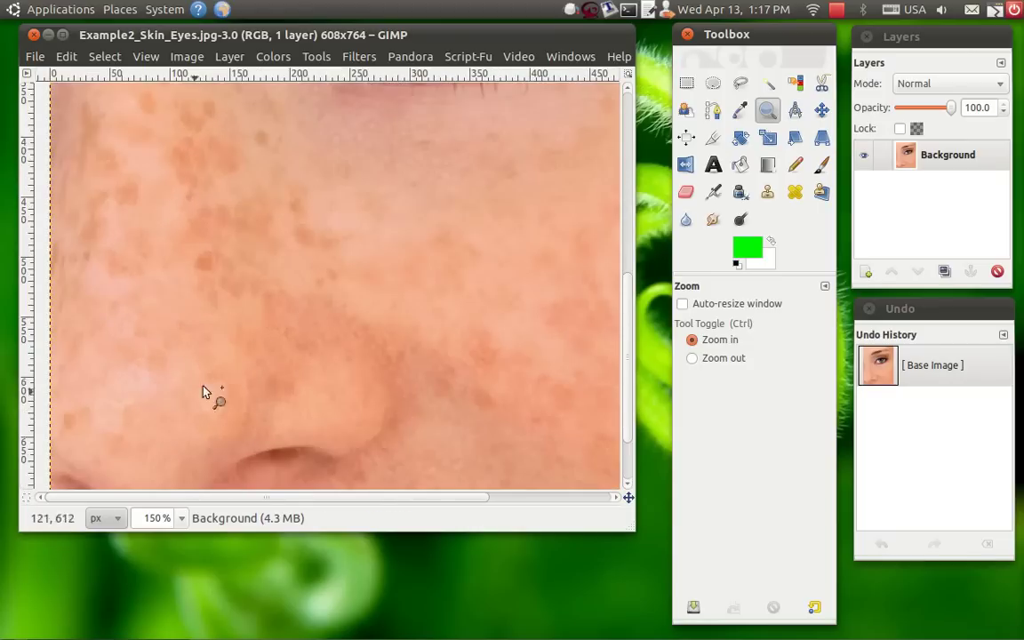
click(391, 239)
scroll(397, 227, up, 3)
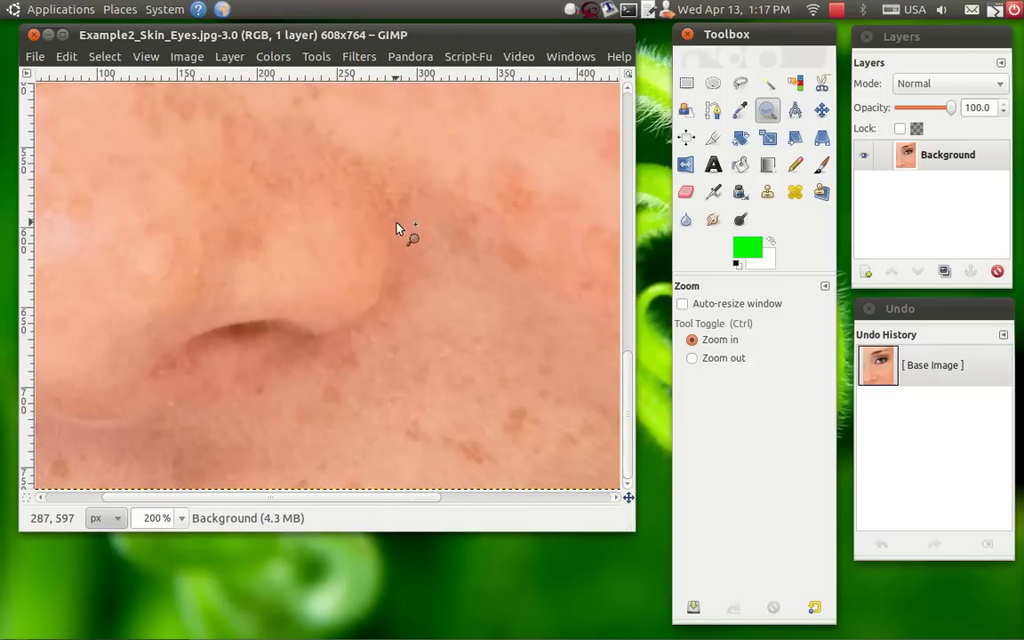
scroll(397, 226, down, 3)
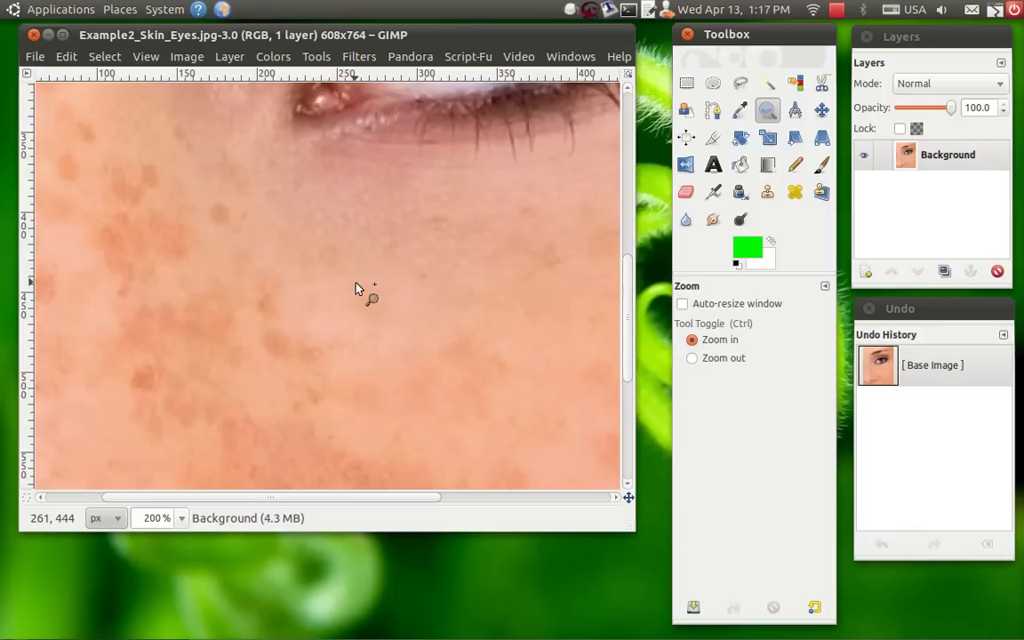
key(minus)
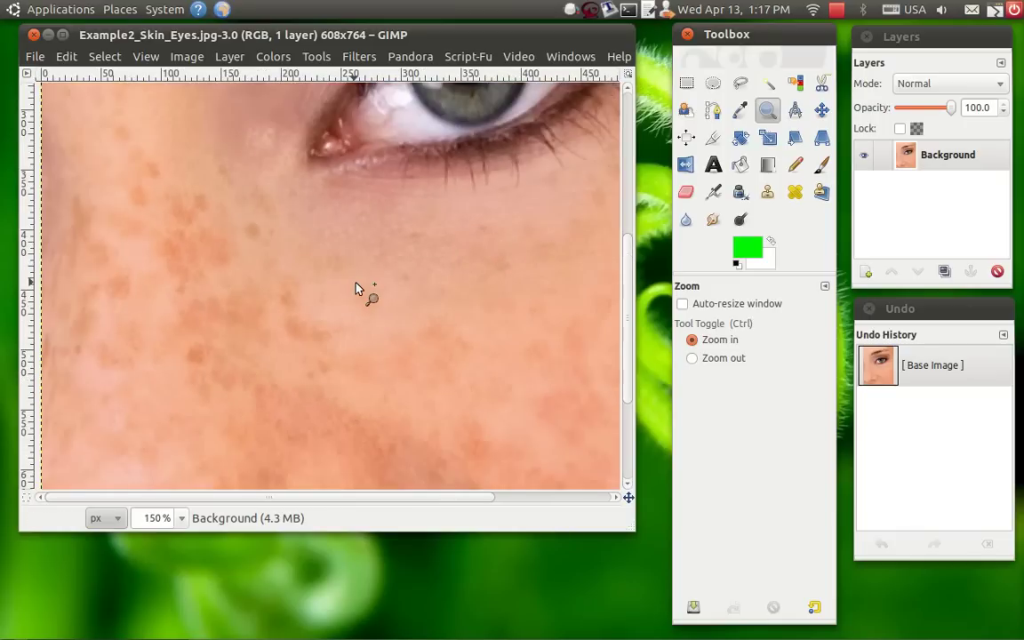
key(minus)
key(minus)
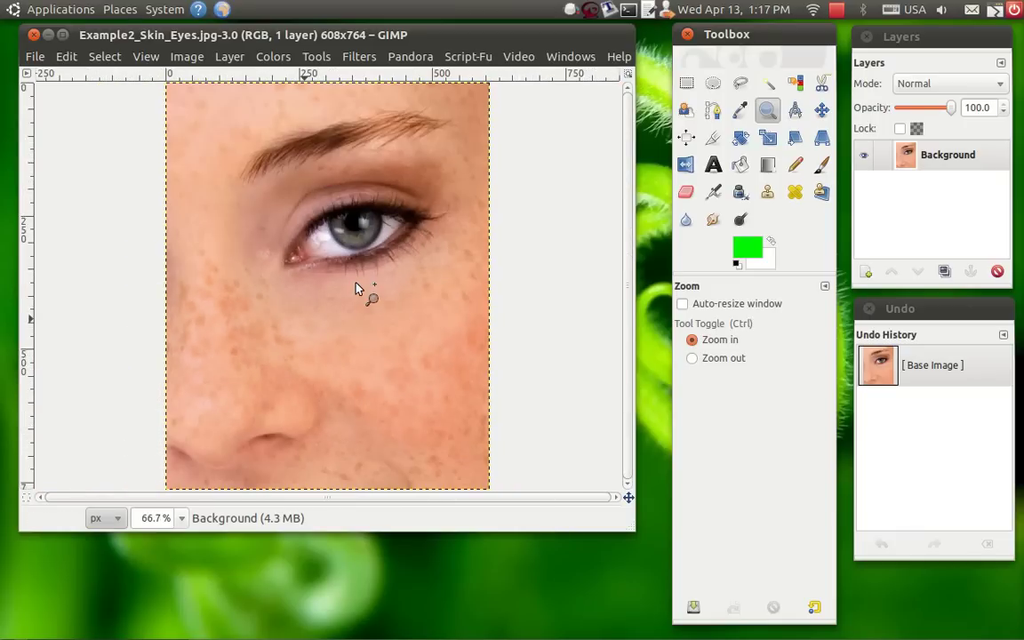
key(minus)
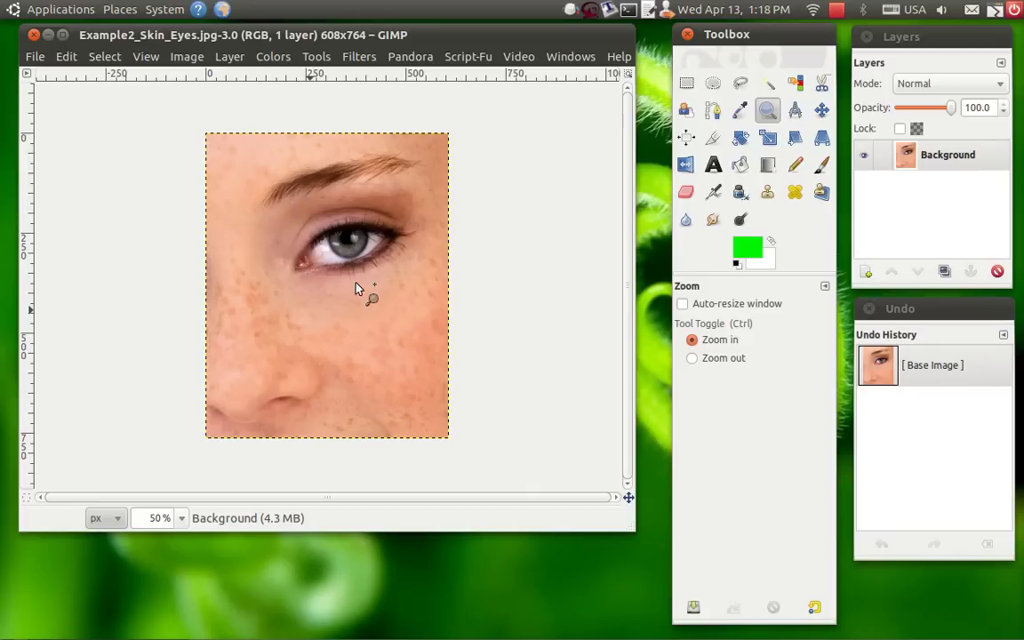
key(plus)
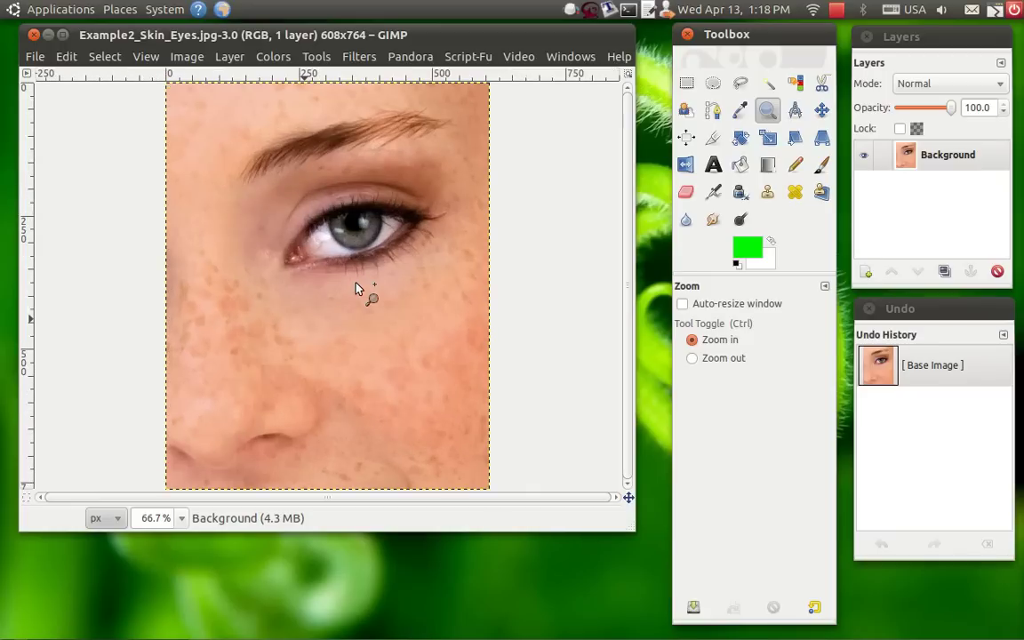
key(plus)
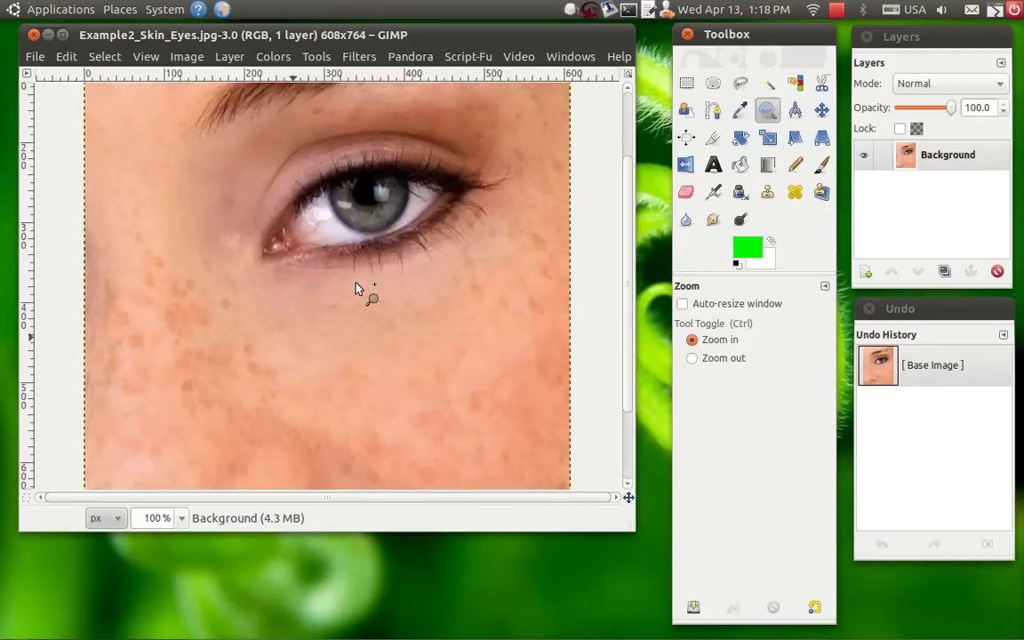
key(plus)
key(plus)
key(plus)
key(plus)
key(plus)
key(minus)
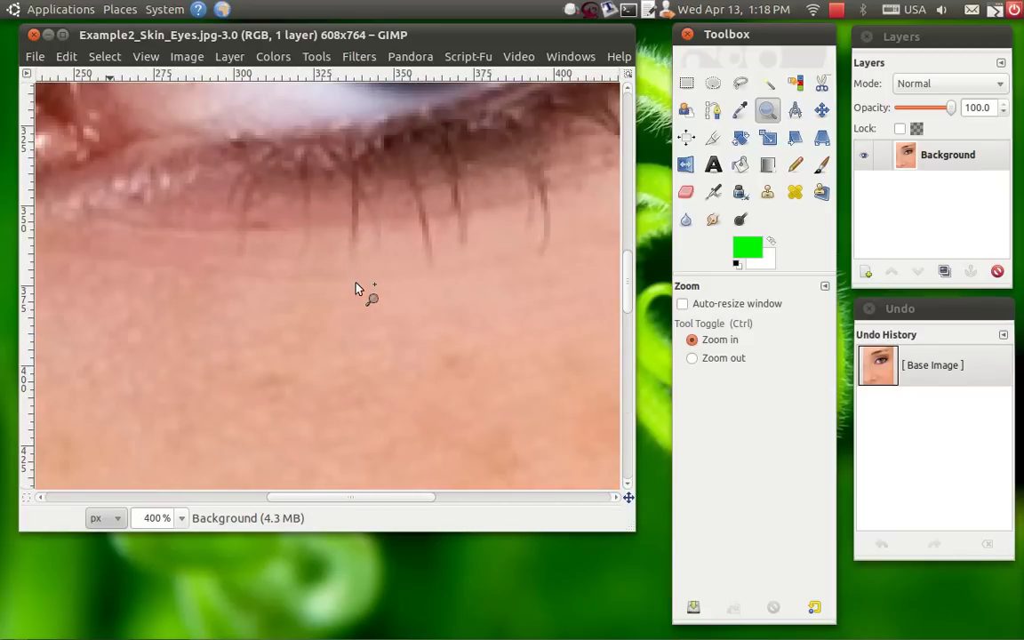
key(minus)
key(minus)
key(minus)
key(minus)
key(minus)
key(minus)
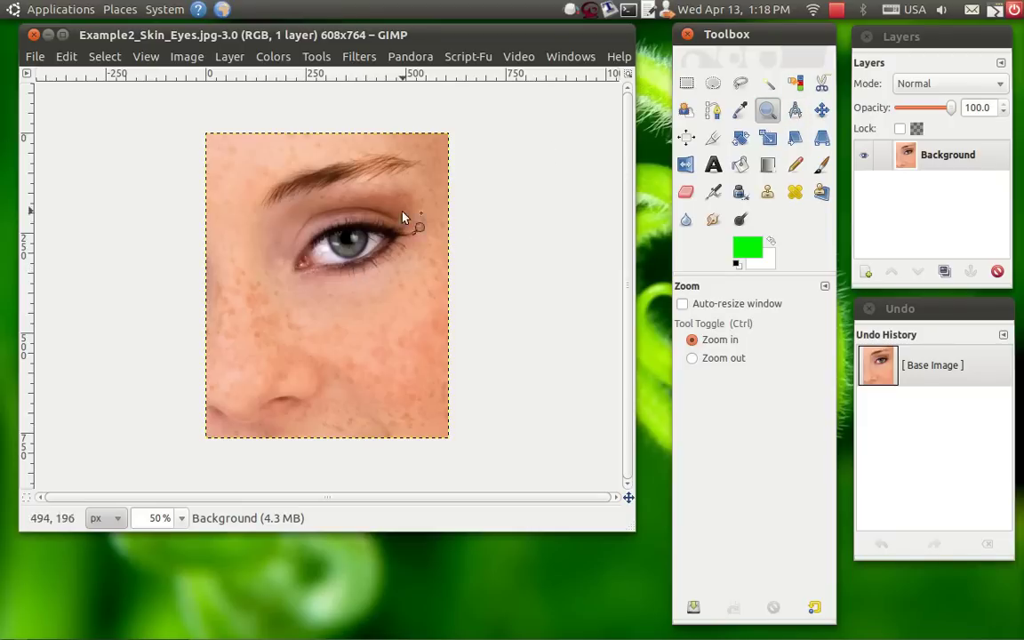
- Zoom to about 178% by dragging a Zoom-tool box around the eye
drag(264, 204, 428, 296)
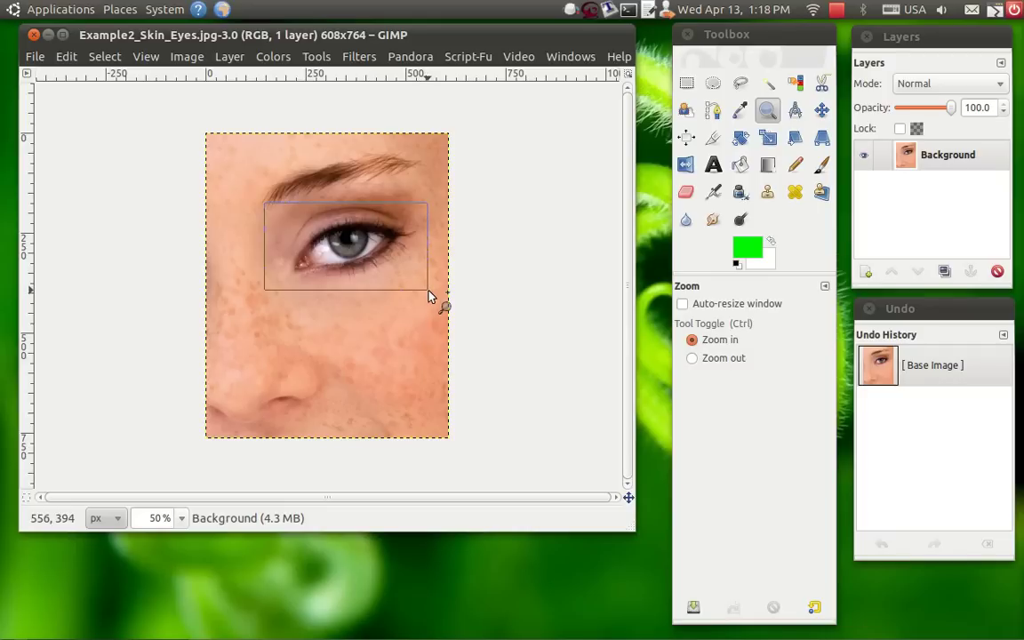
drag(428, 296, 427, 296)
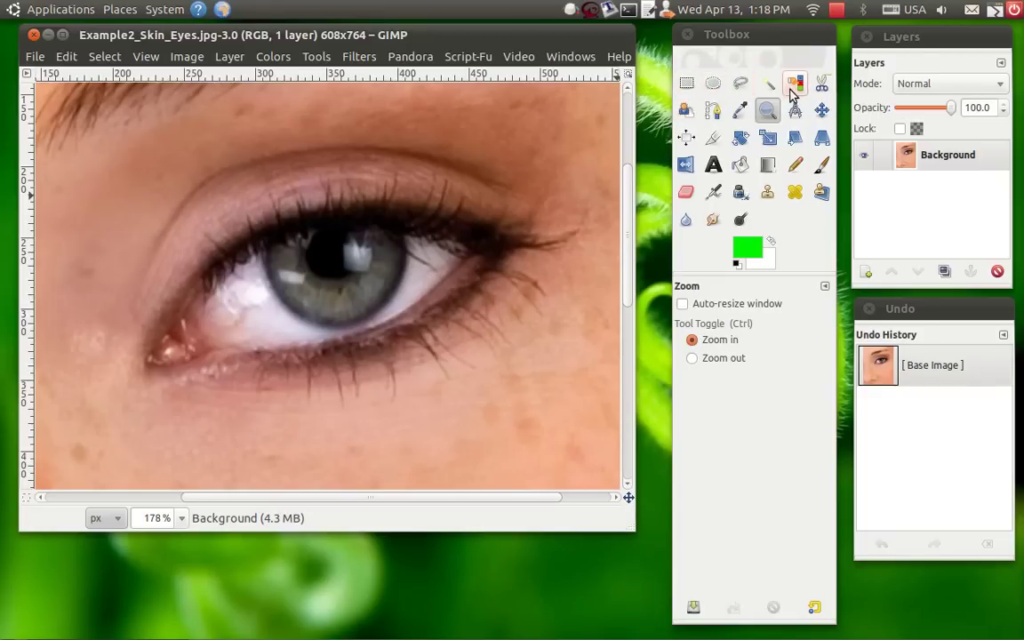
- Select a rectangle left of the iris, then add a second rectangle over the upper eyelid
click(688, 84)
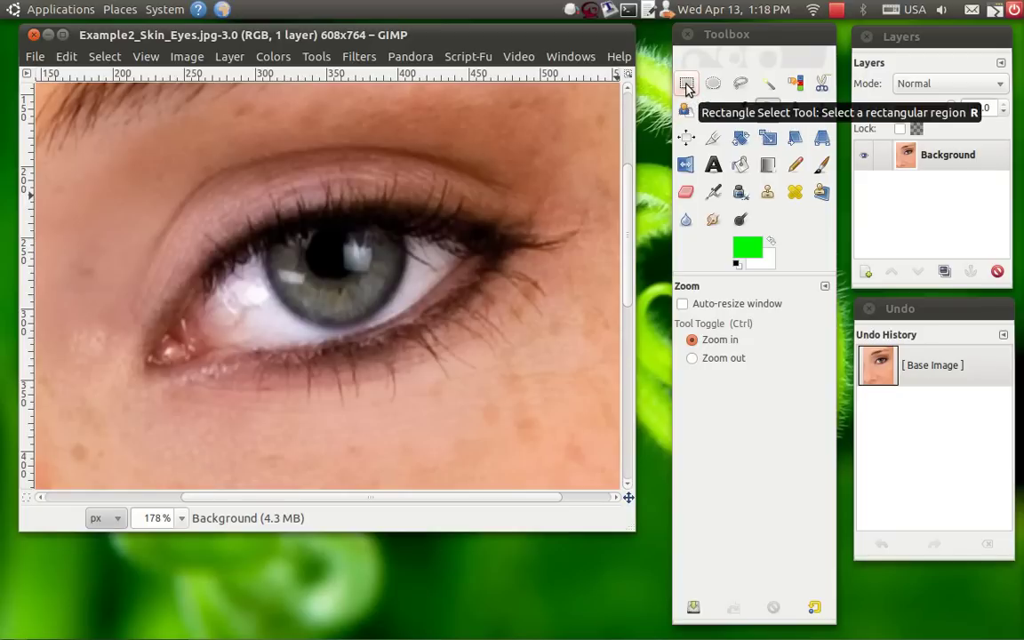
click(688, 84)
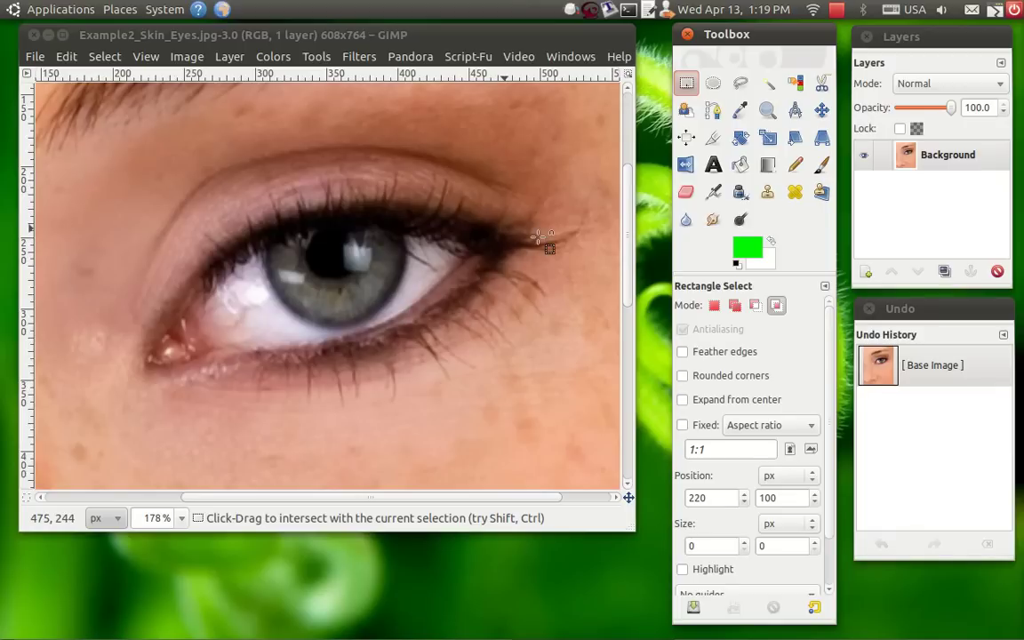
click(714, 305)
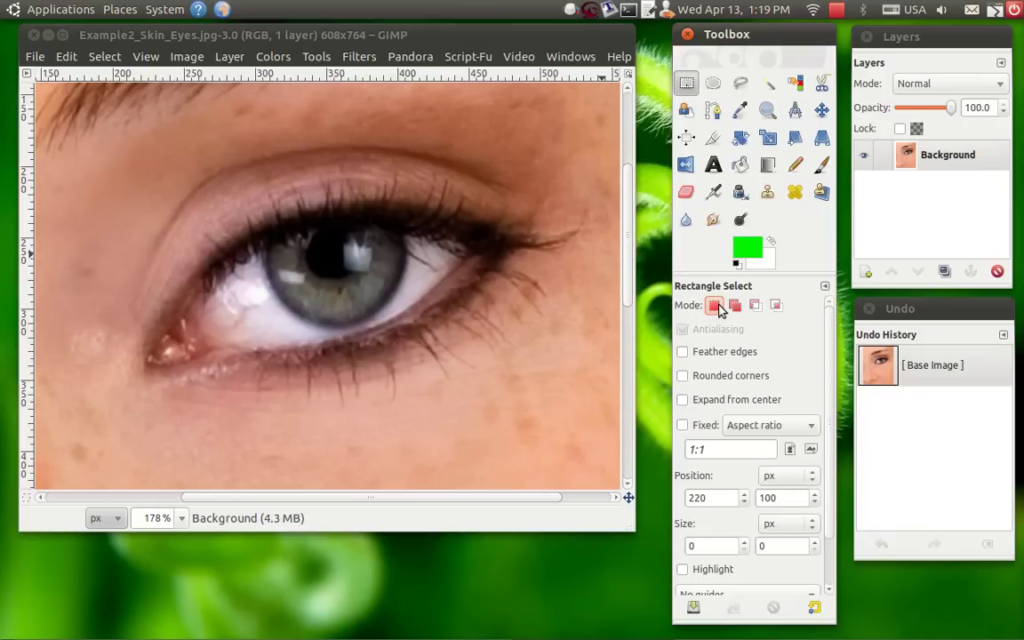
drag(106, 172, 260, 285)
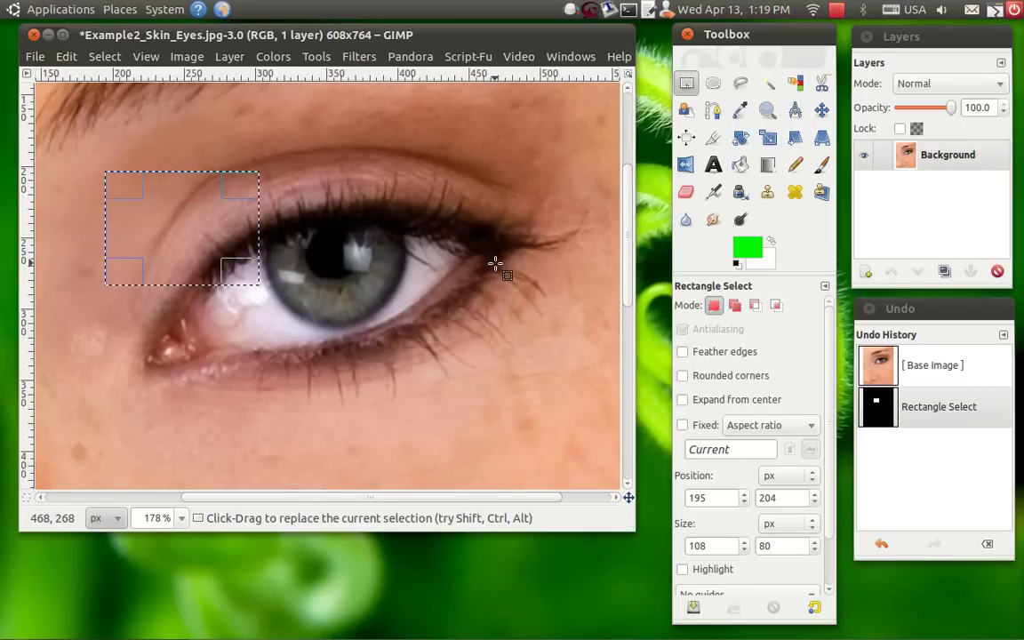
click(736, 307)
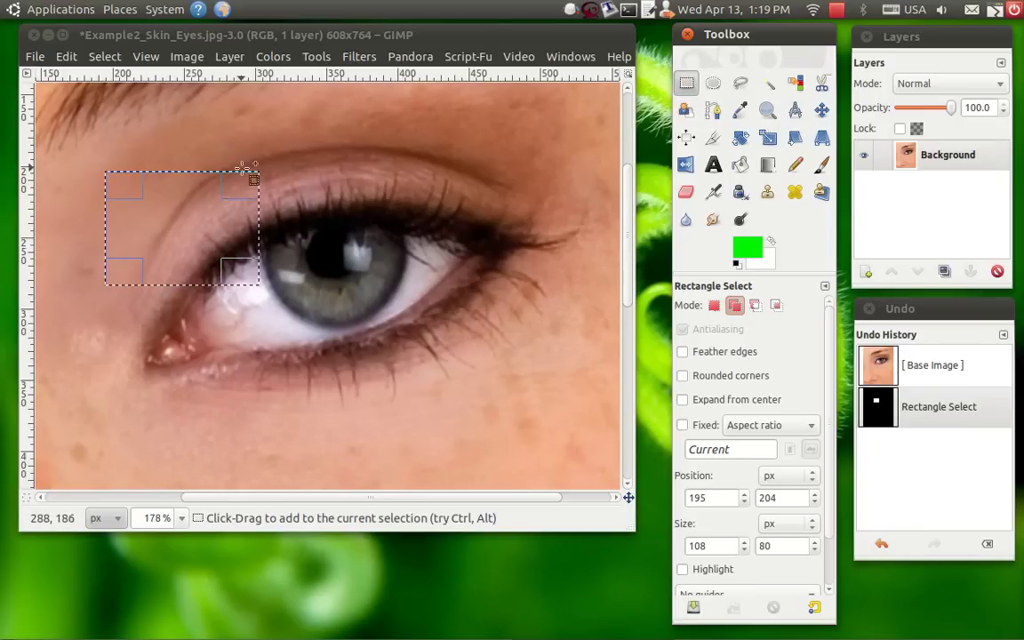
drag(220, 136, 378, 242)
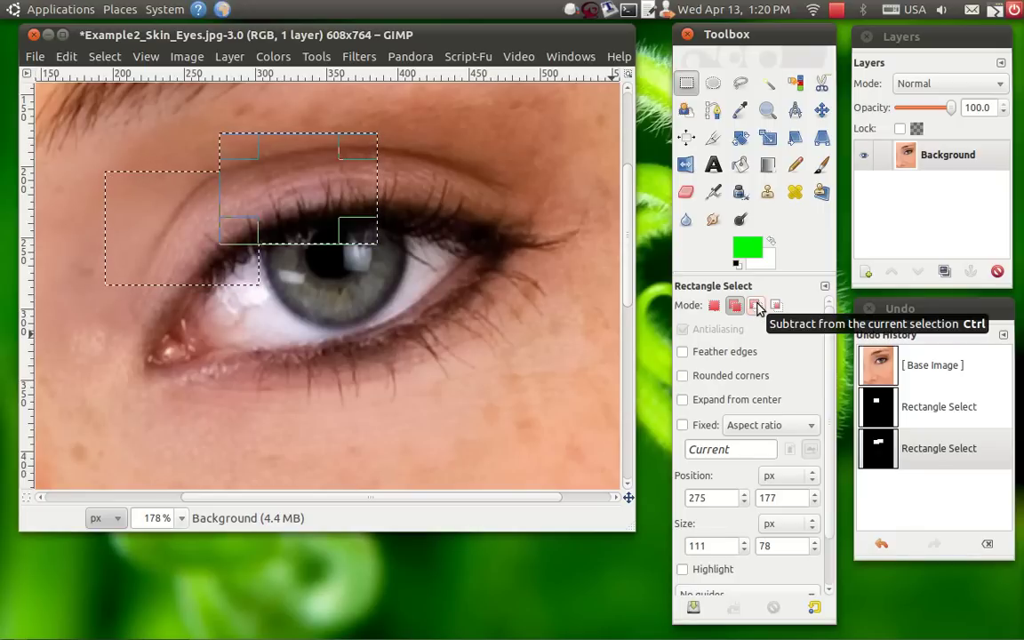
- Subtract a rectangle over the iris and right eyelid from the selection
click(757, 305)
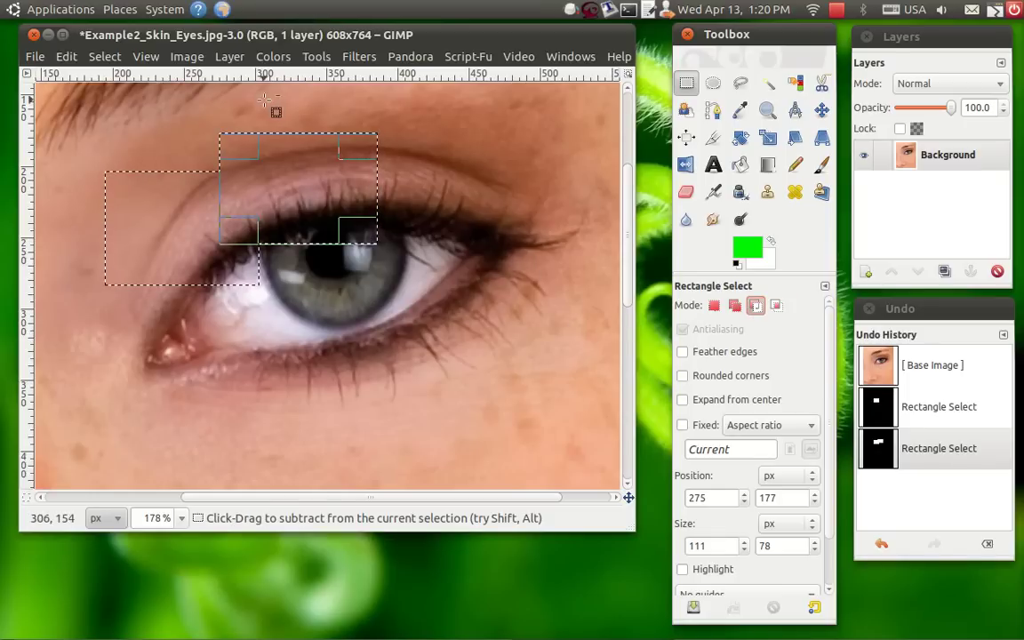
mouse_move(316, 103)
mouse_down()
mouse_move(408, 312)
mouse_move(534, 335)
mouse_up()
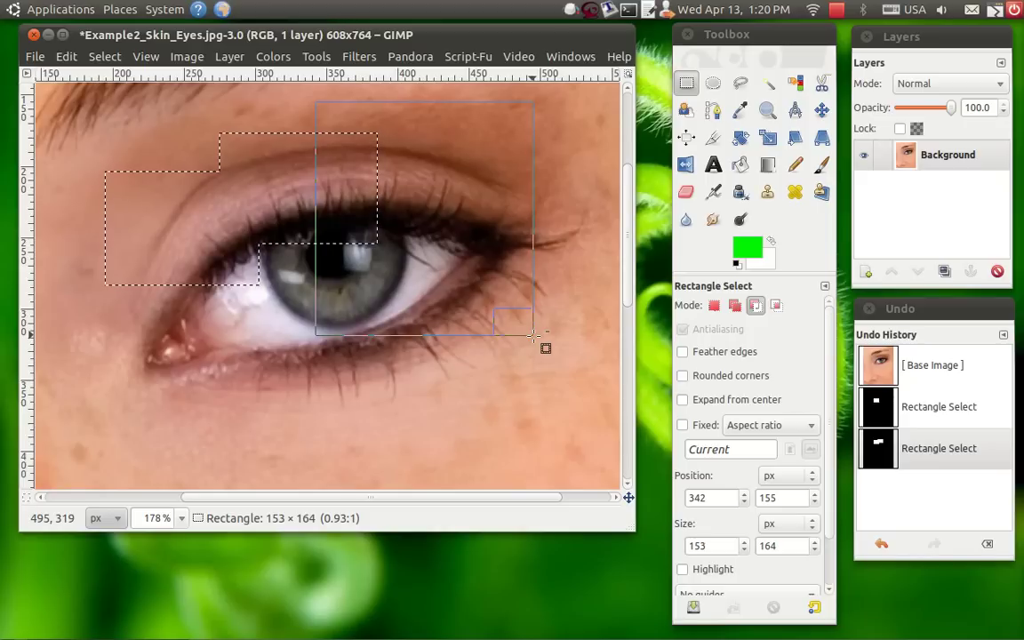
drag(534, 336, 534, 335)
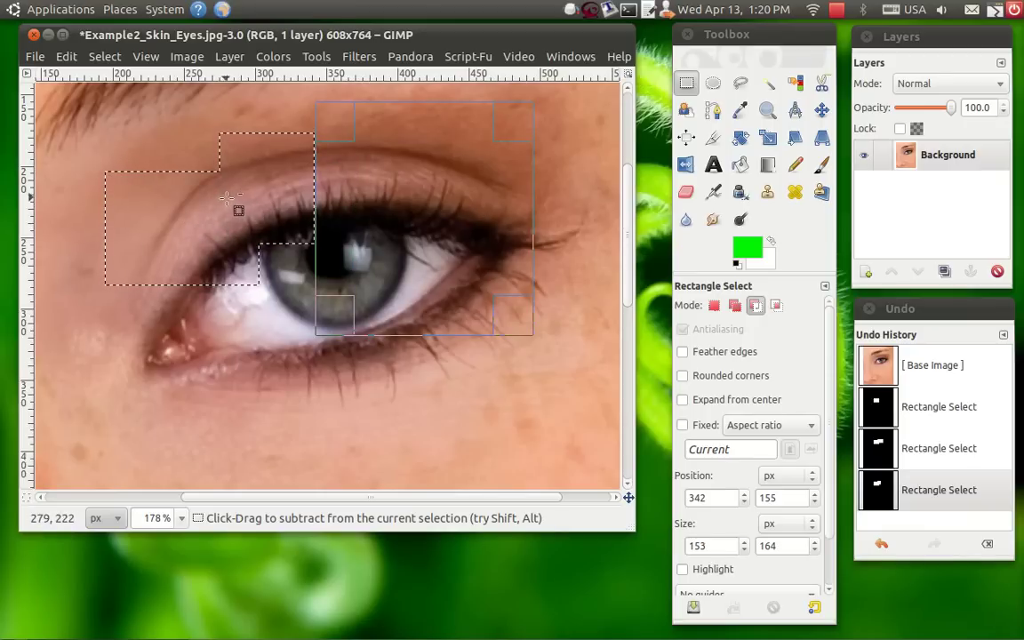
click(776, 307)
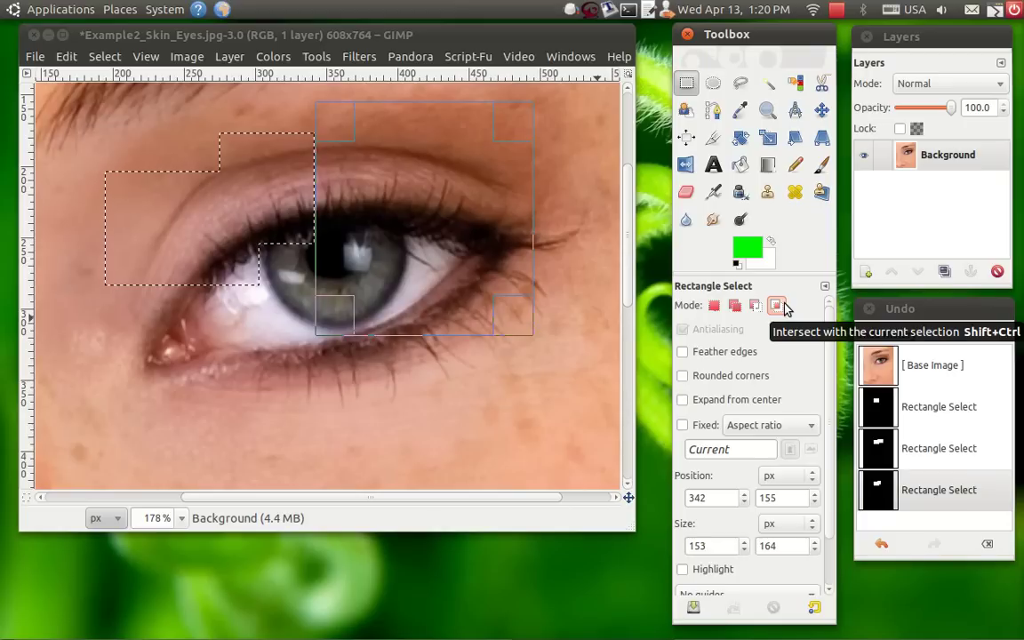
- Intersect the selection with an 87×122 px box left of the inner eye corner
click(783, 305)
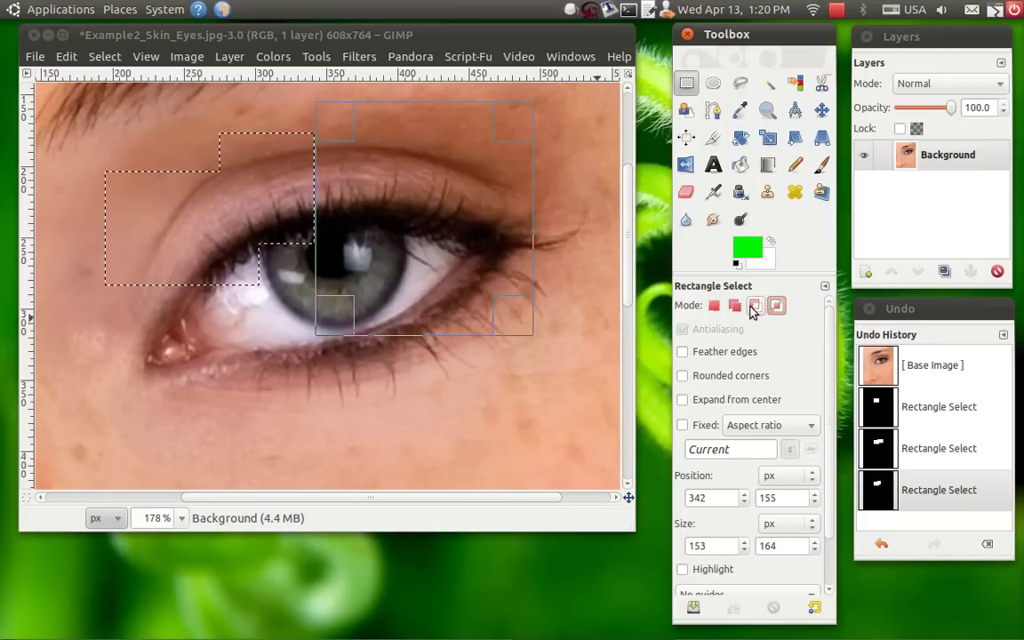
mouse_move(68, 243)
mouse_down()
mouse_move(216, 338)
mouse_move(218, 382)
mouse_up()
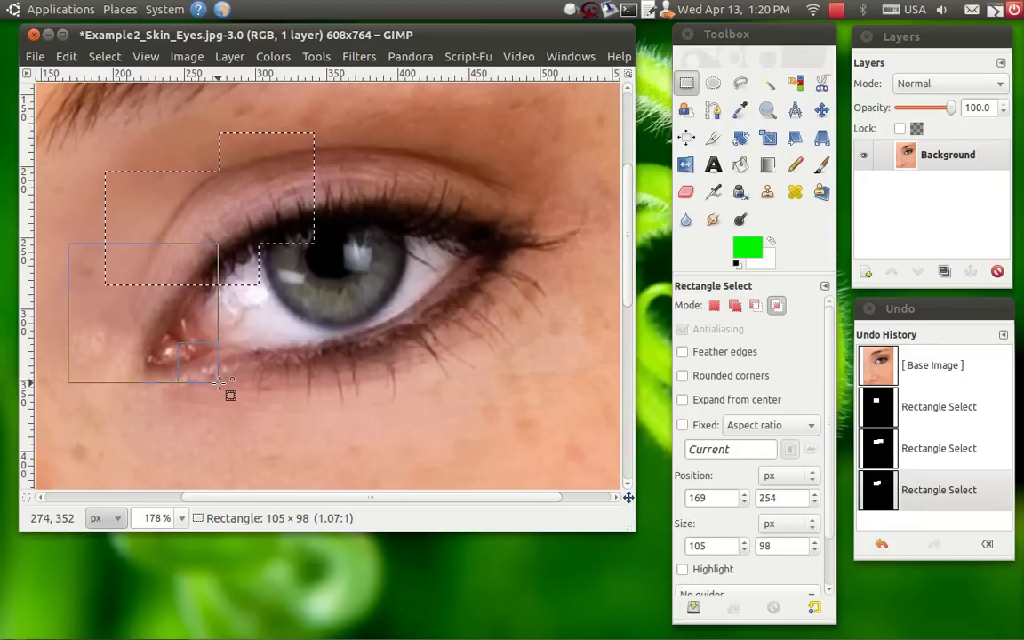
mouse_move(217, 382)
mouse_down()
mouse_move(219, 363)
mouse_move(173, 308)
mouse_move(234, 382)
mouse_move(192, 415)
mouse_up()
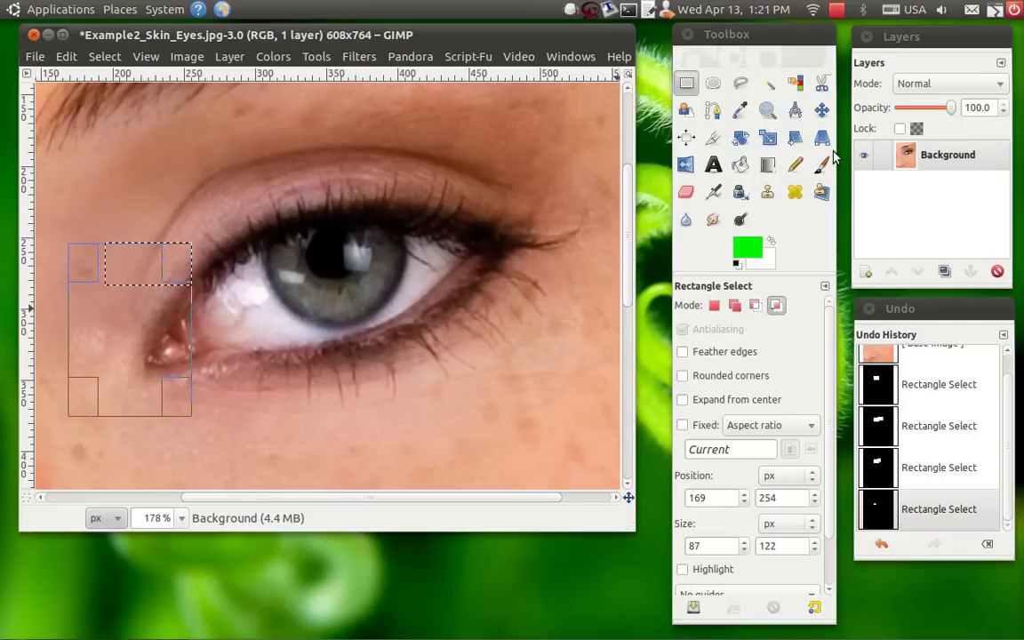
- Draw a 118×93 px elliptical selection over the lower eyelid near the inner corner
click(714, 83)
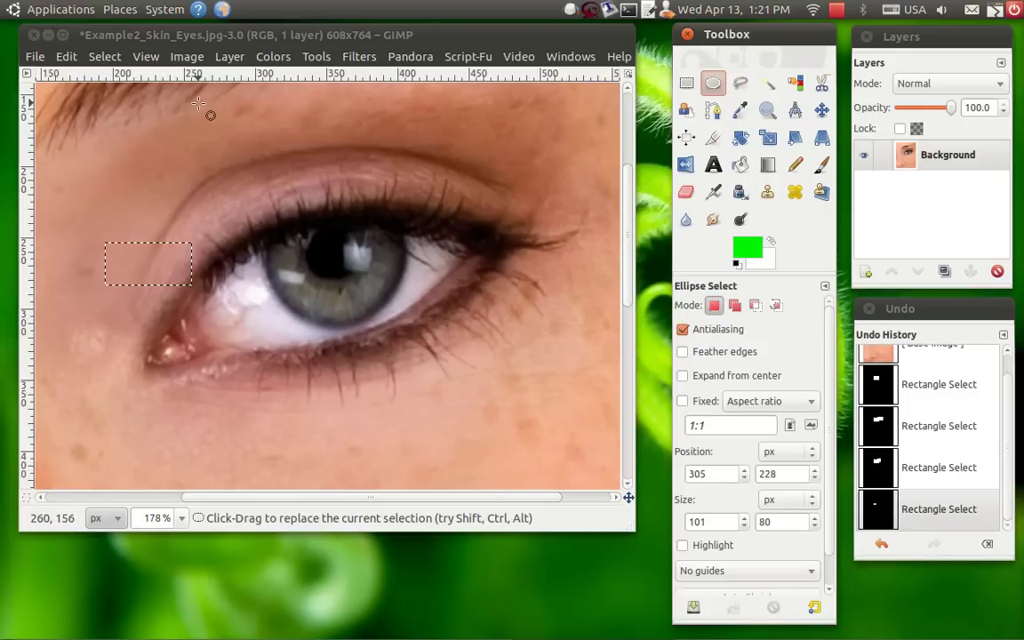
mouse_move(278, 138)
mouse_down()
mouse_move(490, 326)
mouse_move(456, 222)
mouse_up()
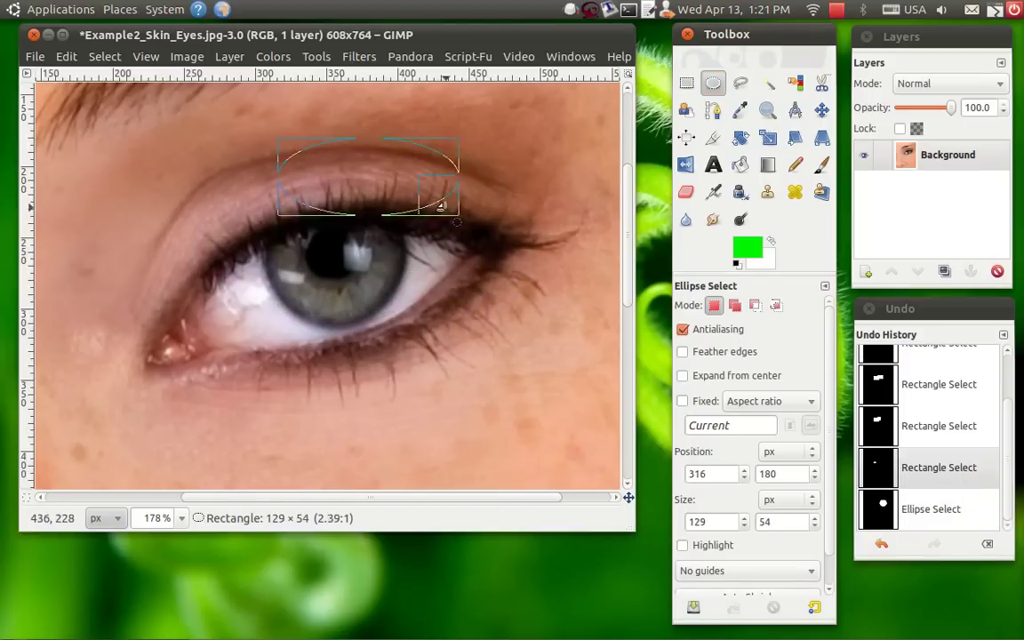
drag(457, 206, 466, 288)
drag(453, 160, 433, 174)
mouse_move(365, 220)
mouse_down()
mouse_move(250, 306)
mouse_move(283, 374)
mouse_up()
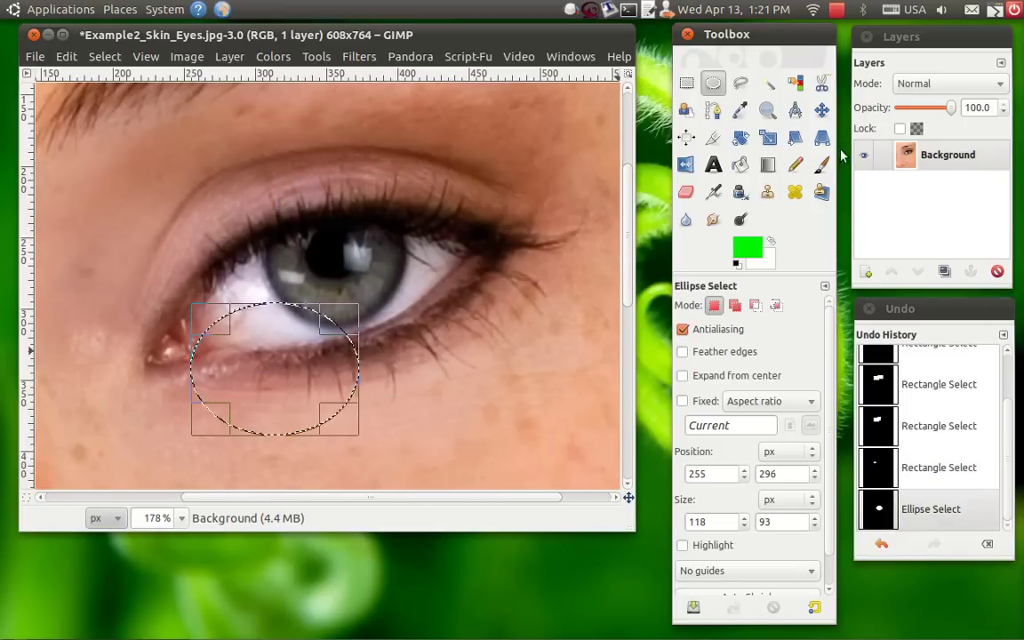
- Trace an eight-point Free Select polygon along the upper eyelid crease and close it
click(740, 83)
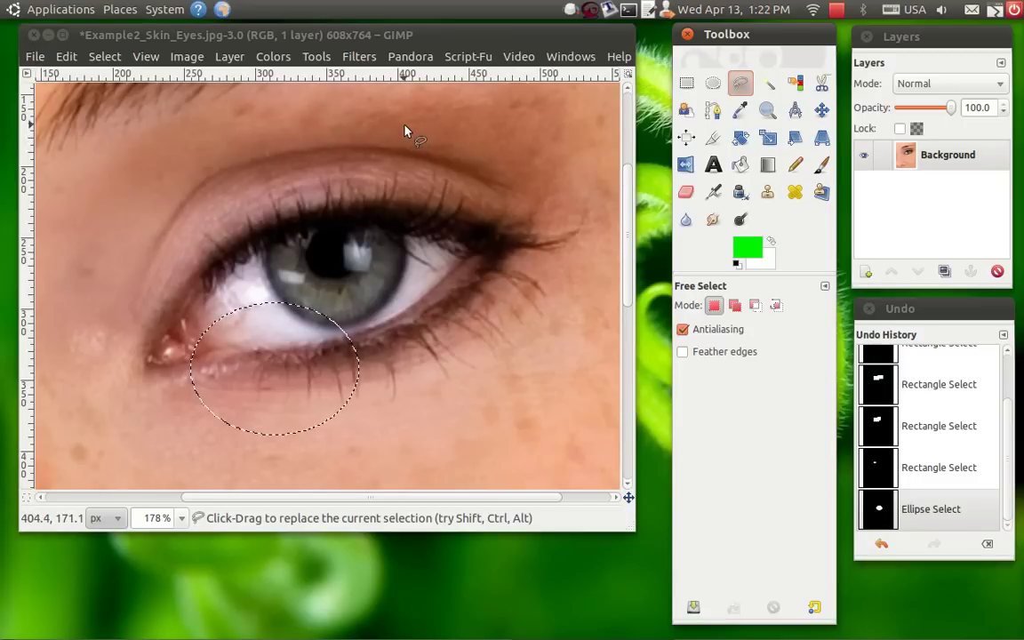
click(238, 142)
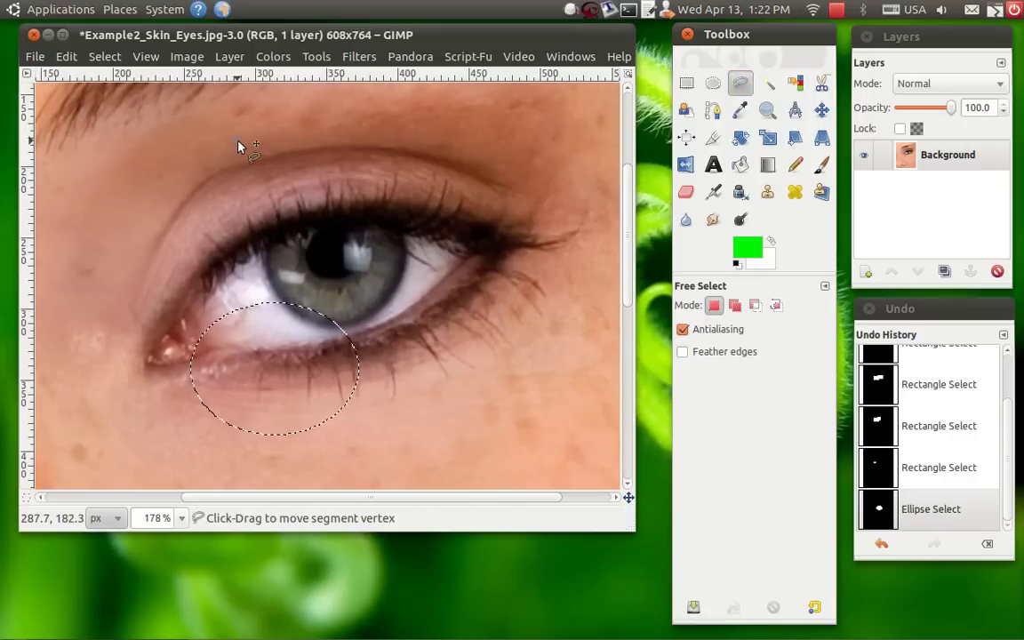
click(407, 135)
click(533, 179)
click(524, 212)
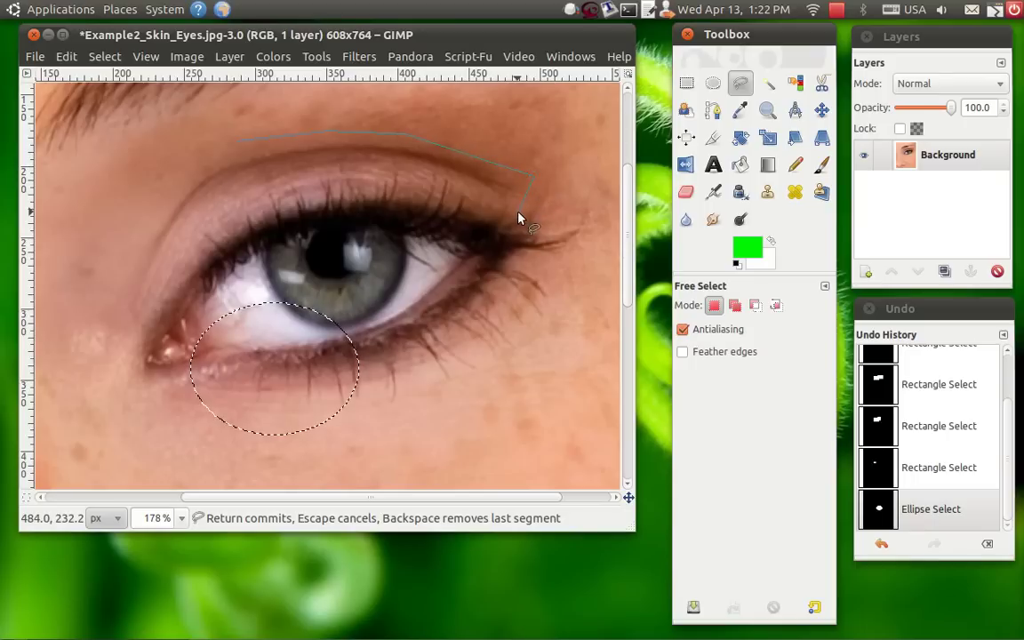
click(423, 187)
click(237, 201)
click(119, 283)
click(153, 218)
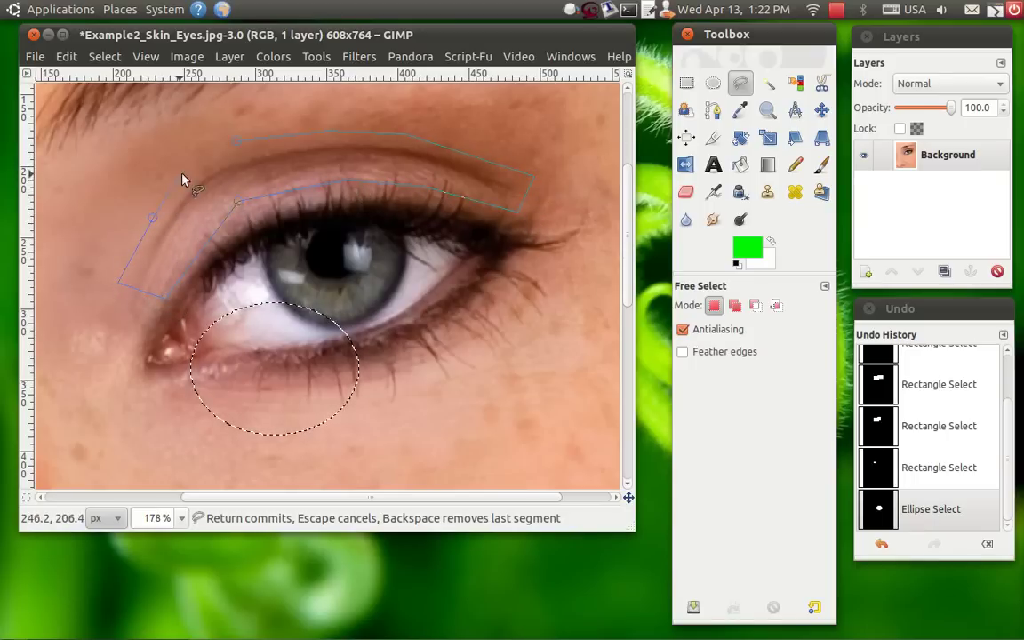
click(238, 147)
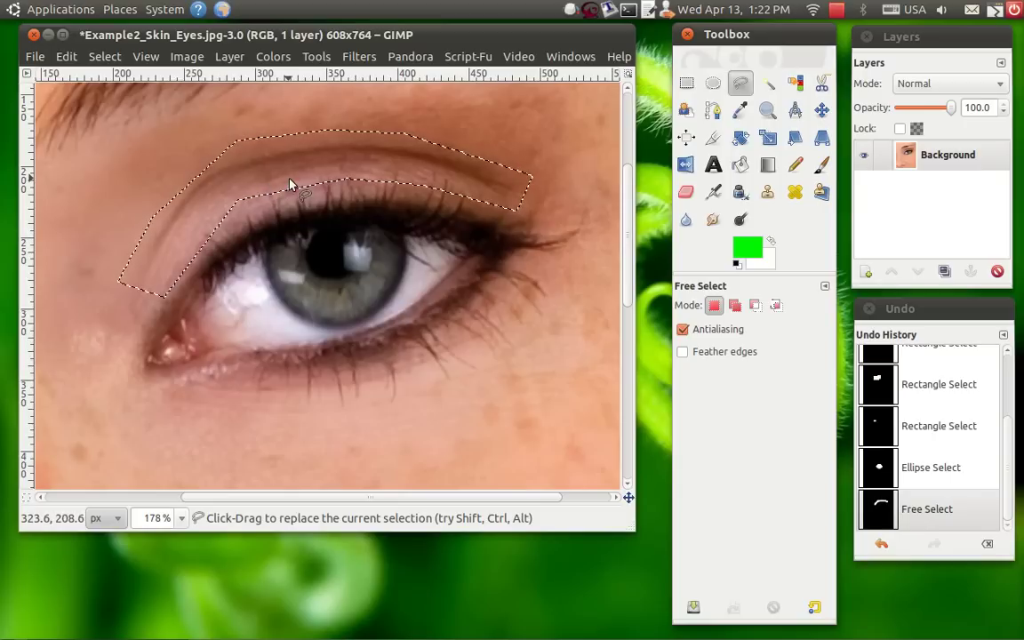
- Fuzzy-select in Replace mode at threshold 15.0, clicking the pupil then the eyelid crease
click(767, 84)
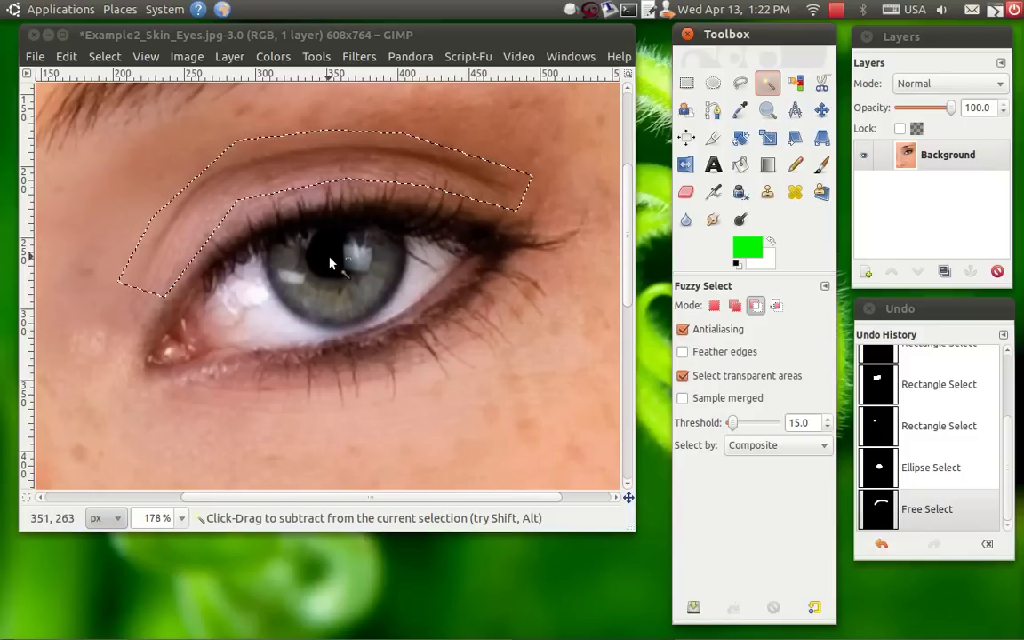
click(714, 305)
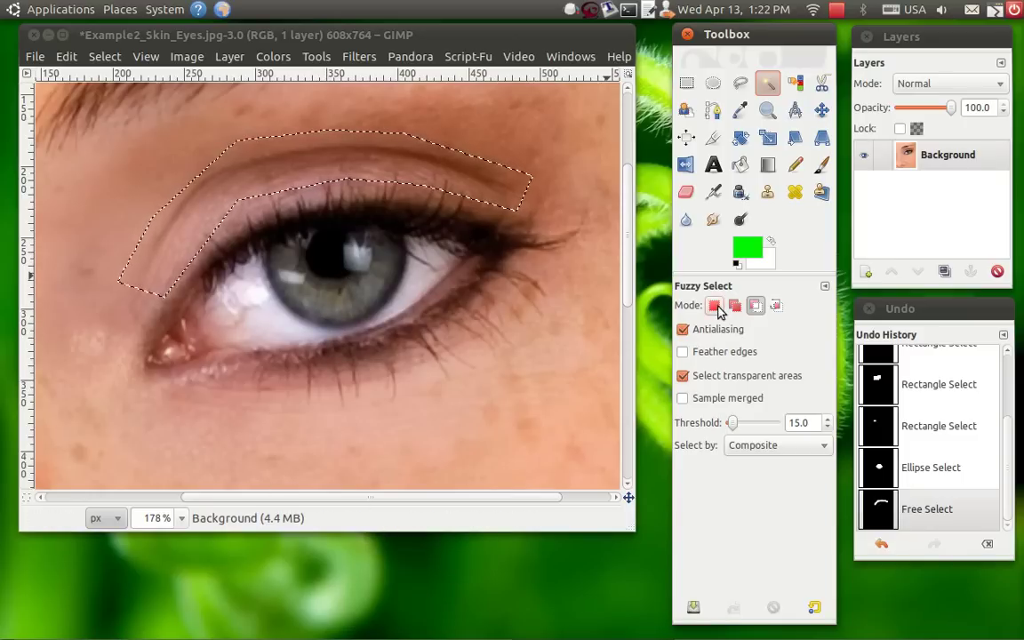
click(337, 262)
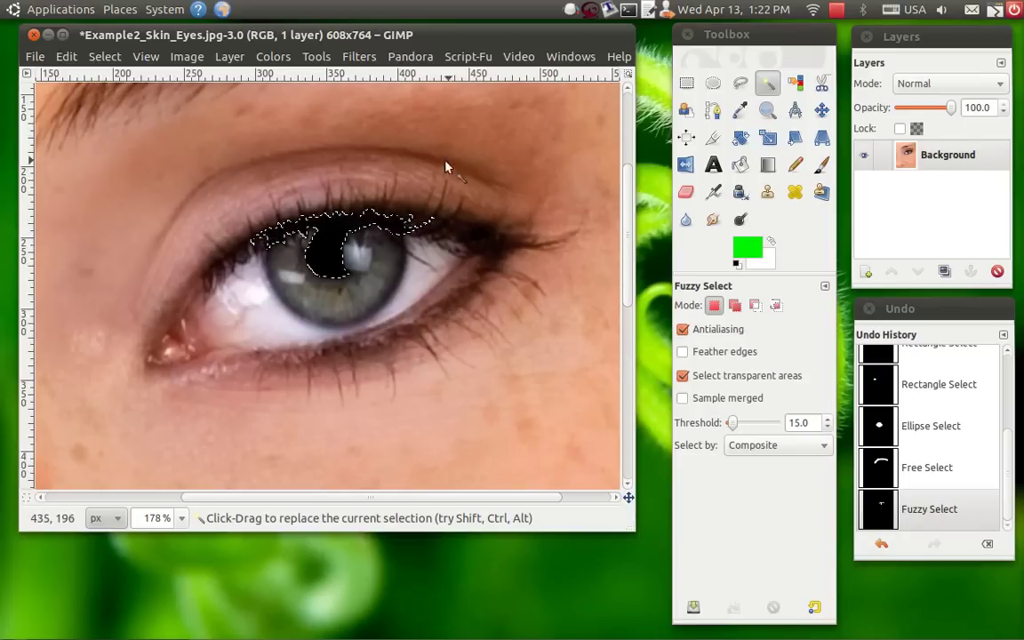
click(412, 160)
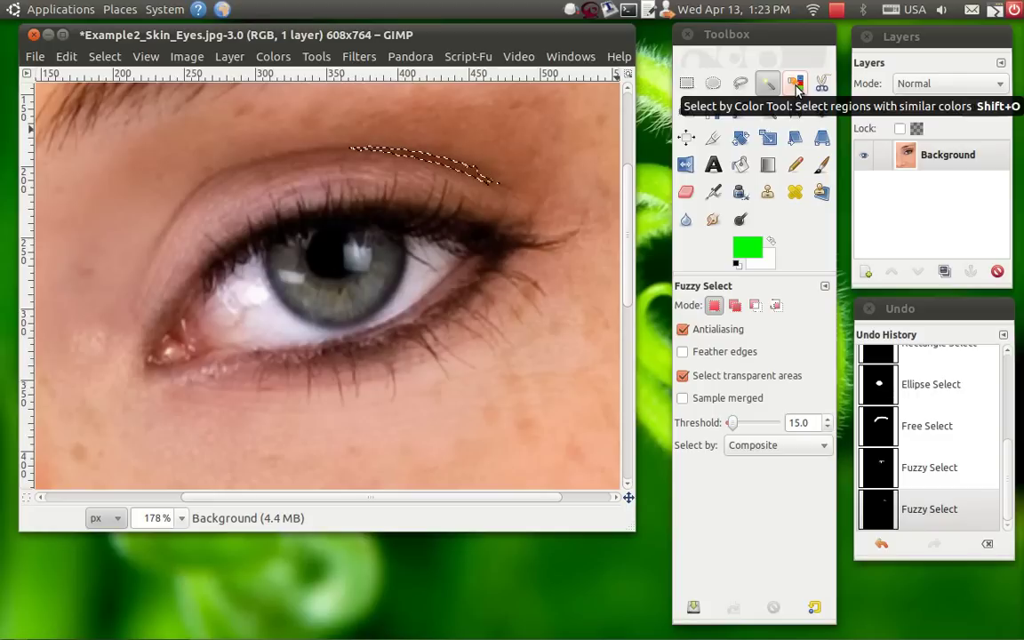
- Select every dark lash and pupil pixel with Select by Color, then zoom out to 25%
click(797, 88)
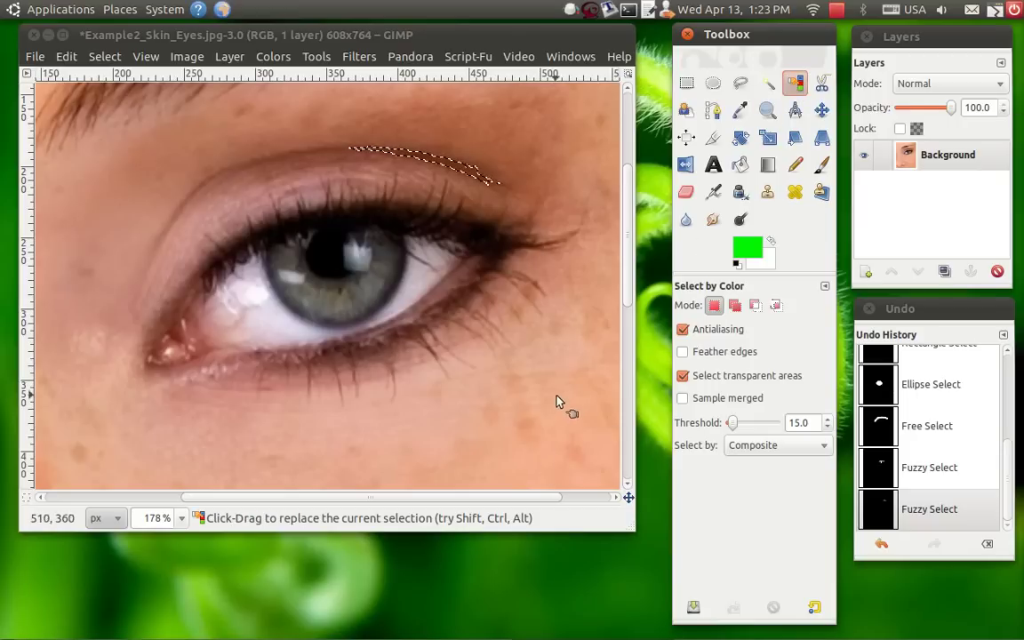
click(464, 234)
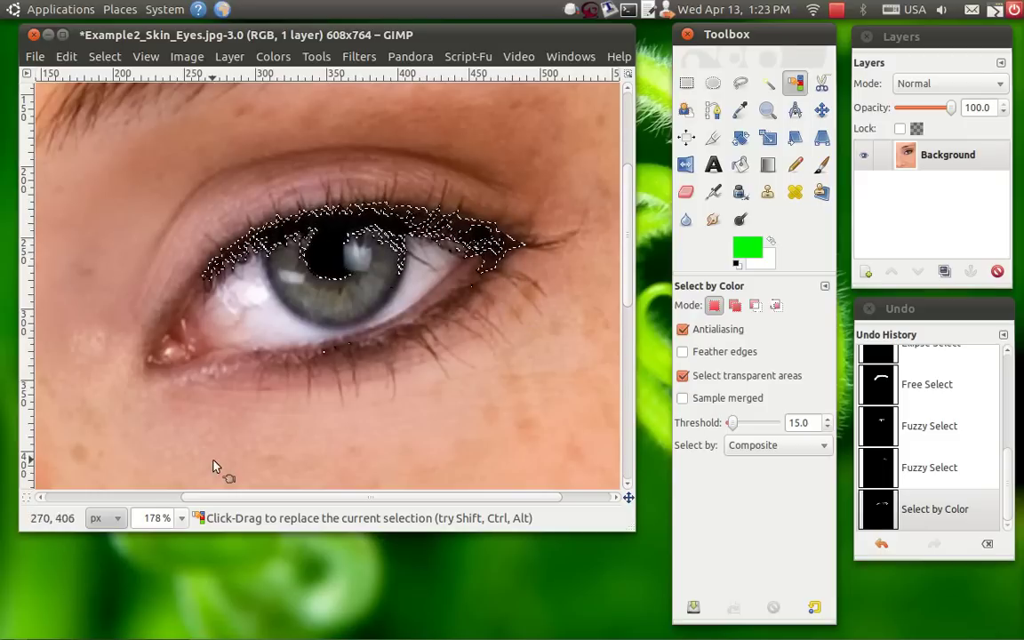
click(176, 521)
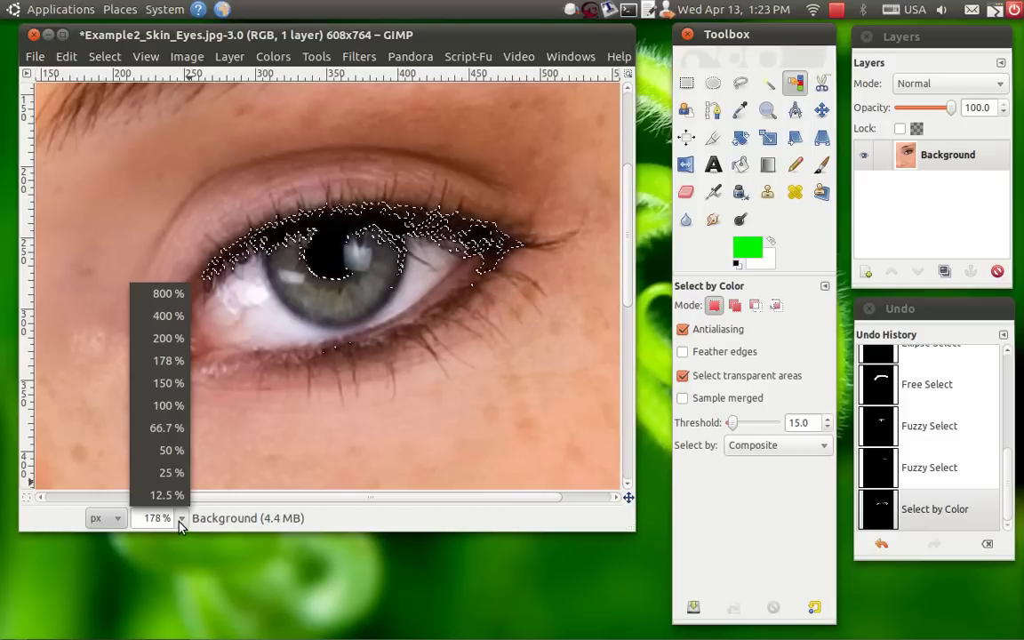
click(176, 472)
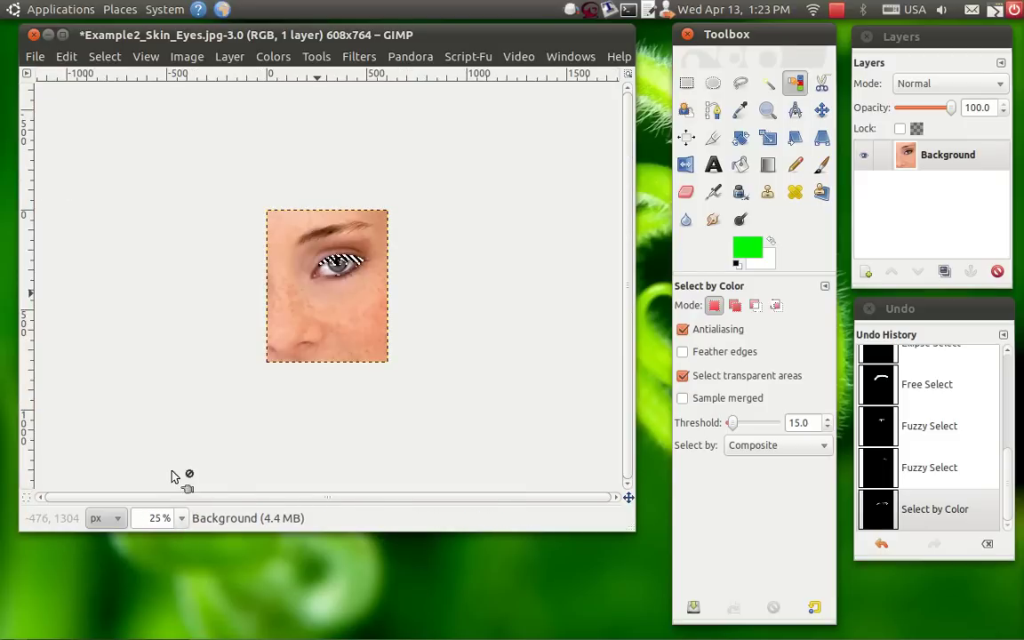
- Set the zoom to 66.7% via the zoom dropdown and clear the selection
click(182, 523)
click(185, 449)
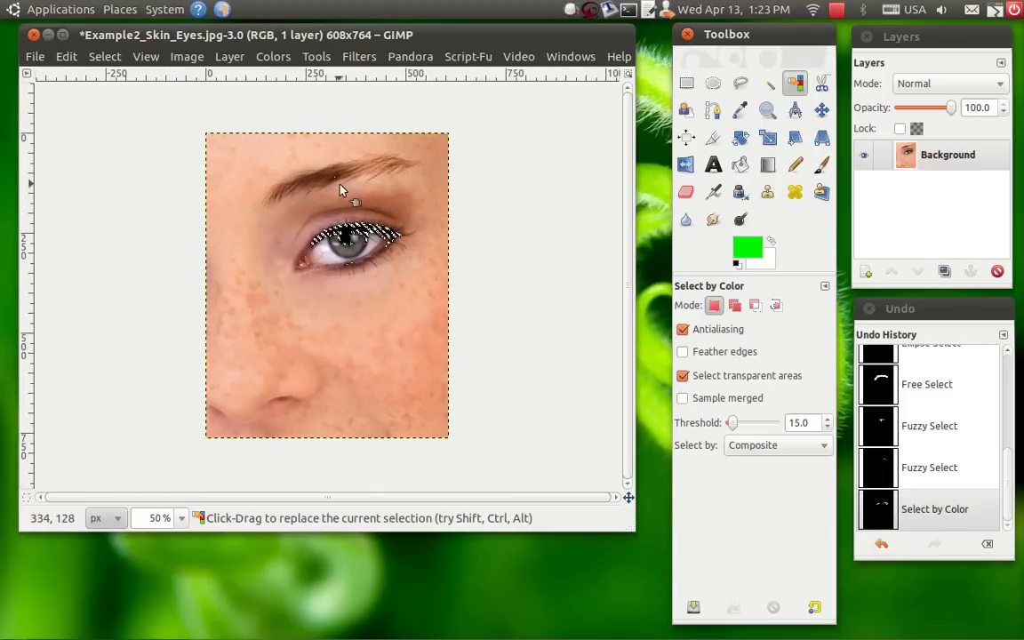
click(182, 519)
click(197, 440)
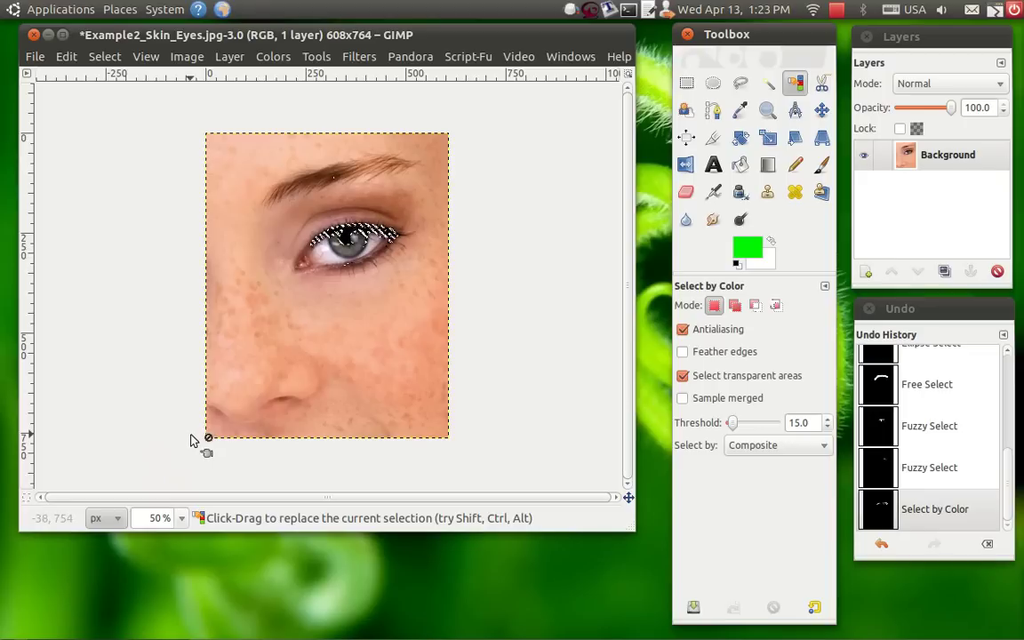
click(181, 518)
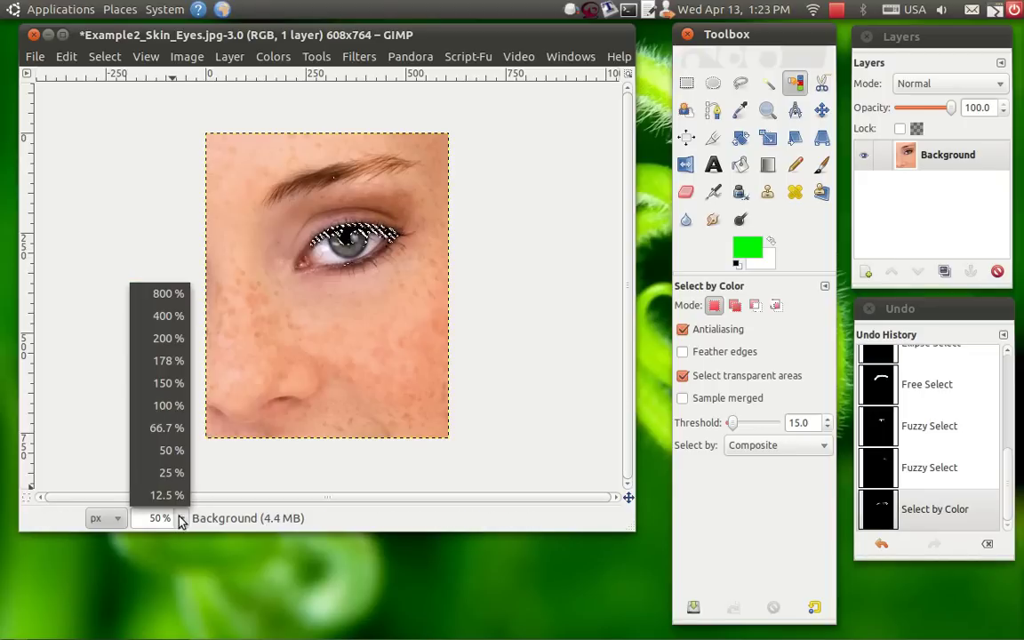
click(176, 430)
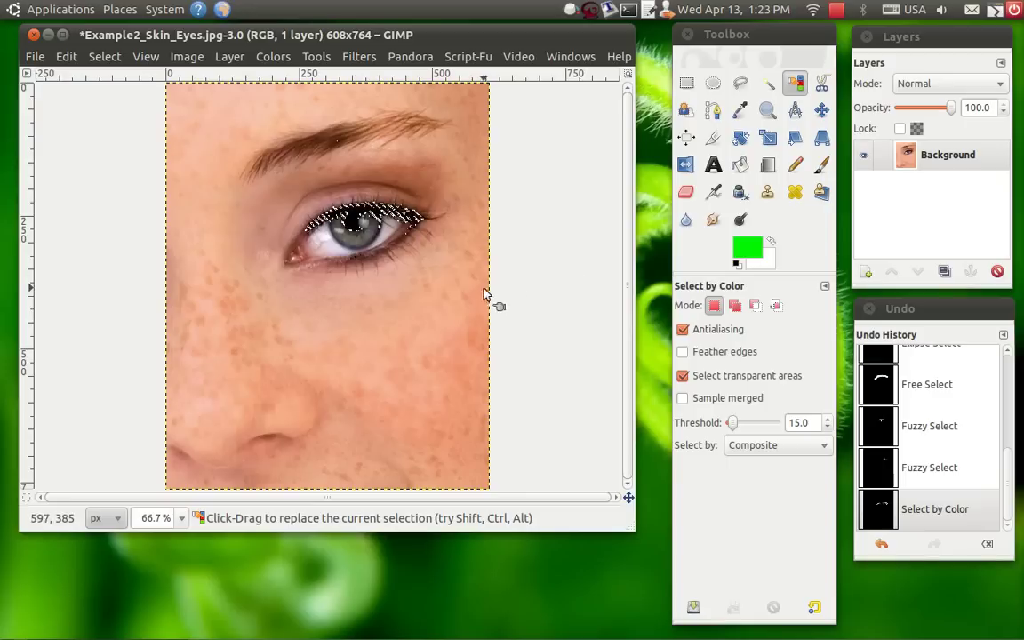
click(714, 84)
click(437, 304)
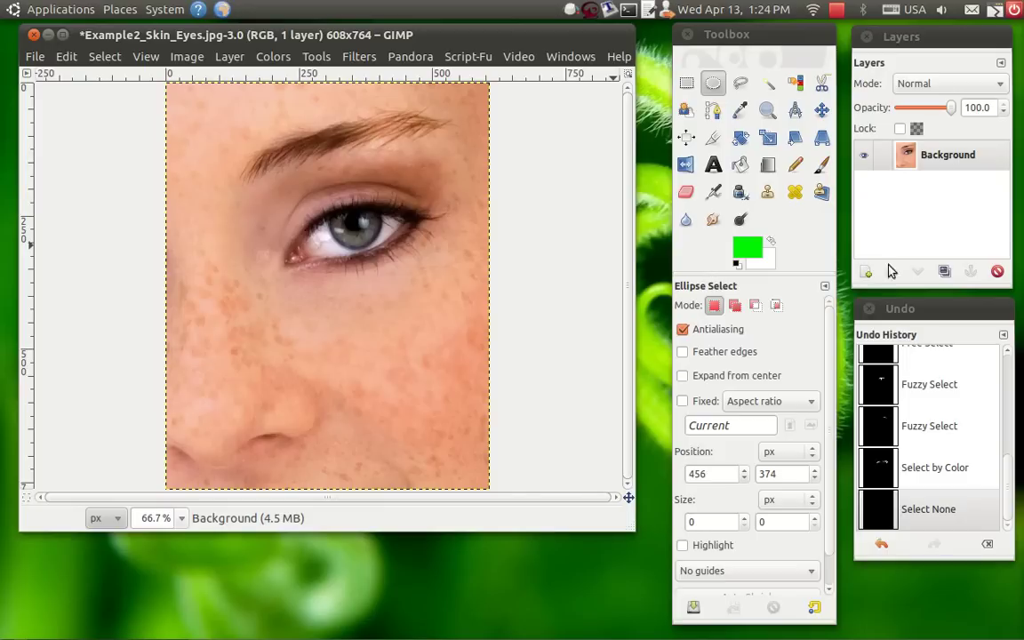
- Add a transparent layer named 'Eye Color' above Background, then make Background active again
click(864, 273)
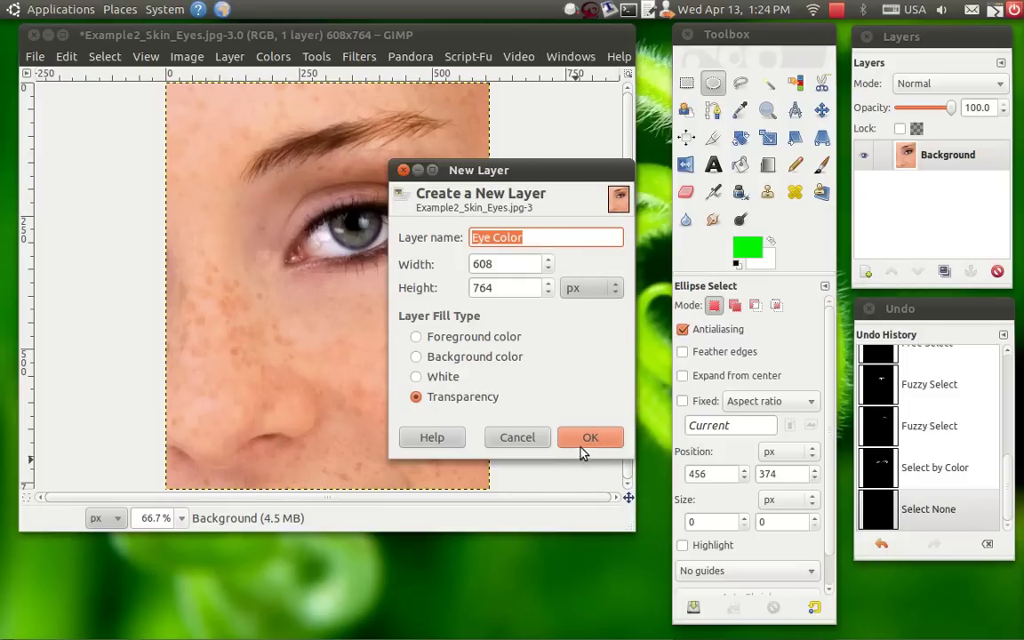
click(583, 440)
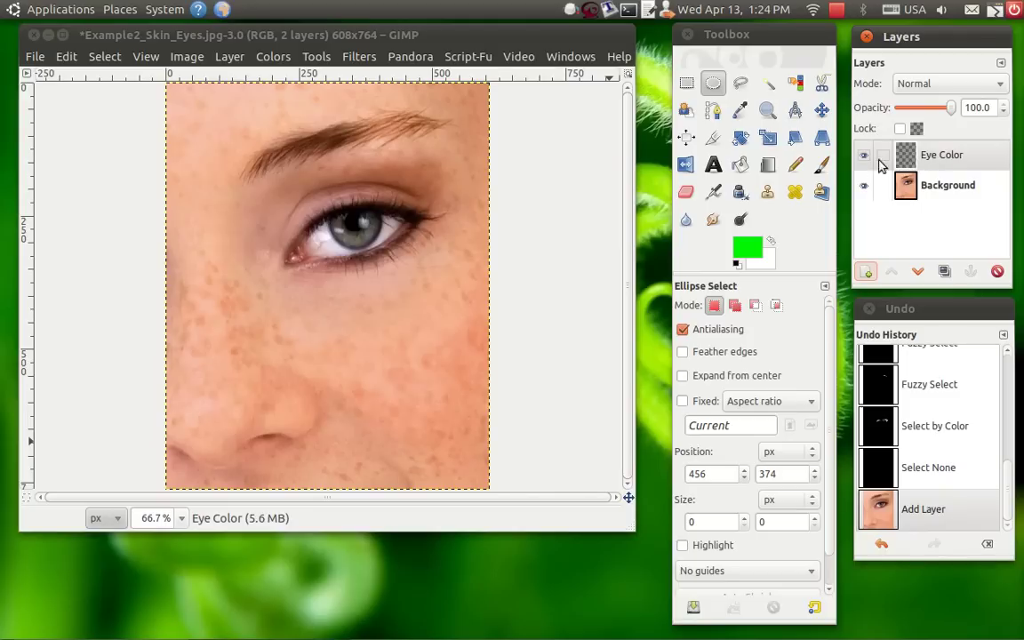
click(924, 194)
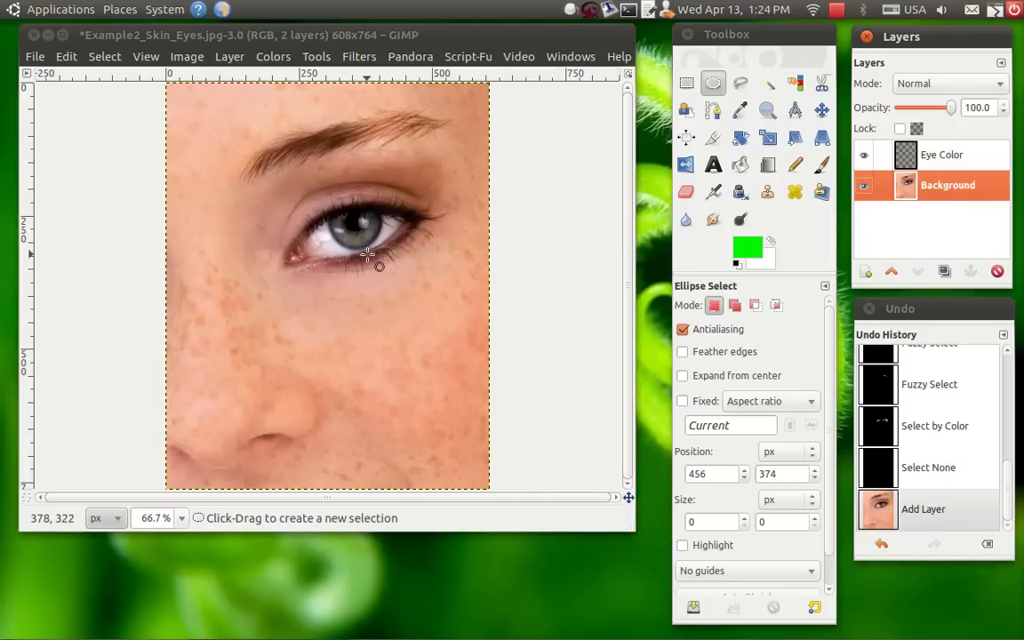
- Zoom in on the eye and draw a rough elliptical selection around the iris
click(768, 110)
drag(251, 177, 447, 306)
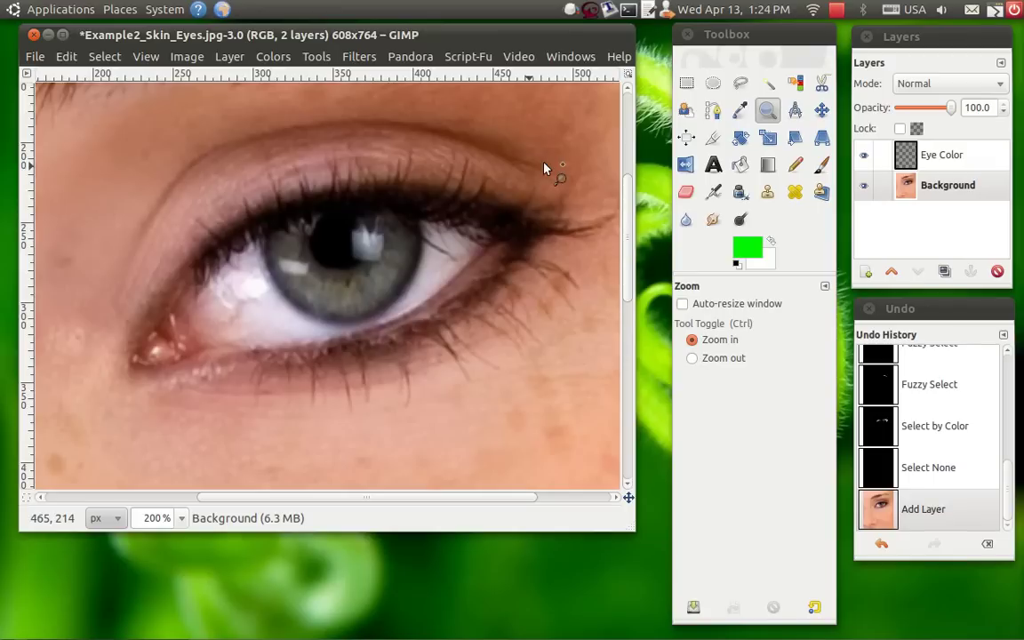
click(714, 83)
drag(252, 207, 421, 323)
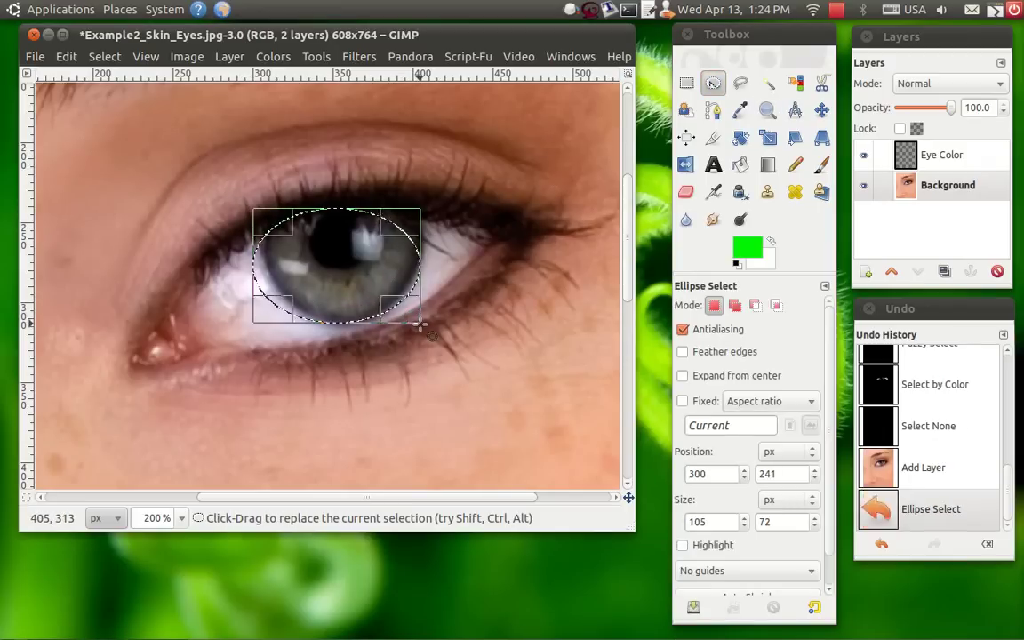
drag(325, 220, 327, 199)
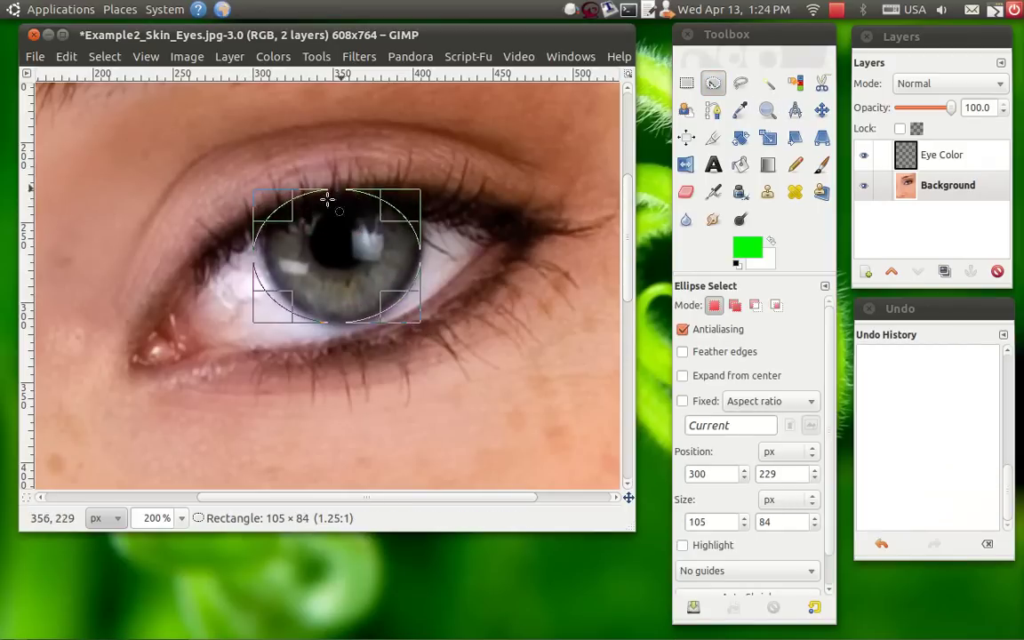
click(252, 261)
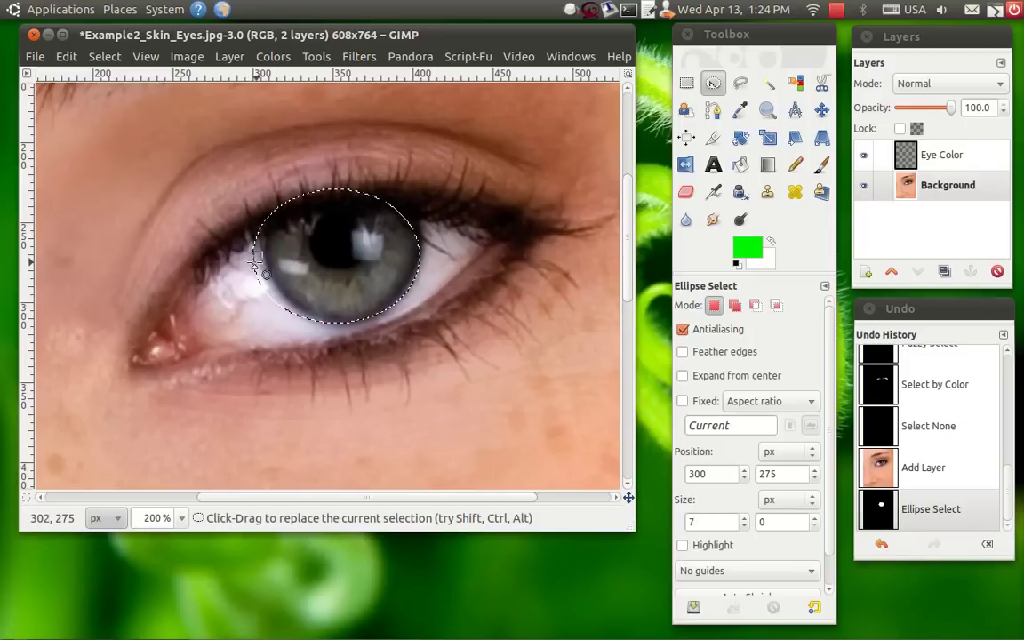
- Refine the ellipse's sides until it fits the iris edge at about 97×91 px
click(322, 270)
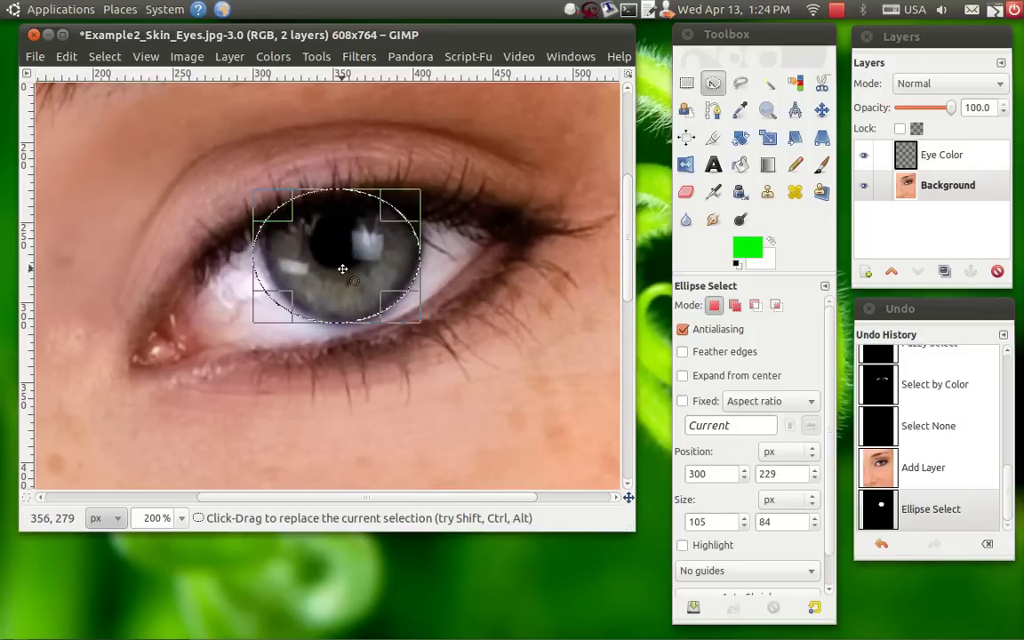
drag(268, 303, 278, 304)
drag(407, 310, 405, 308)
drag(408, 214, 416, 205)
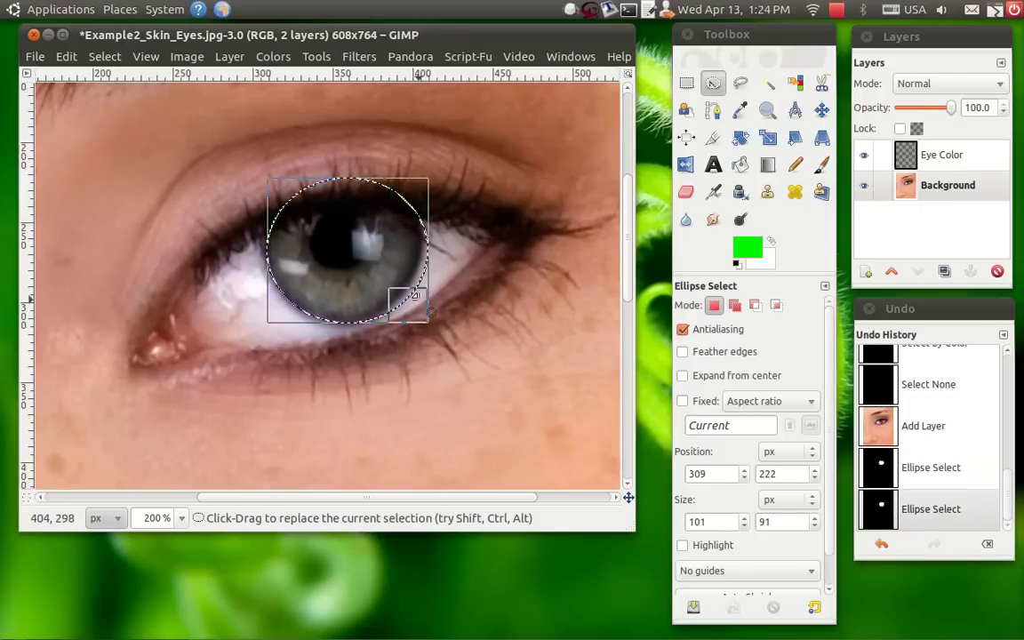
drag(420, 313, 411, 311)
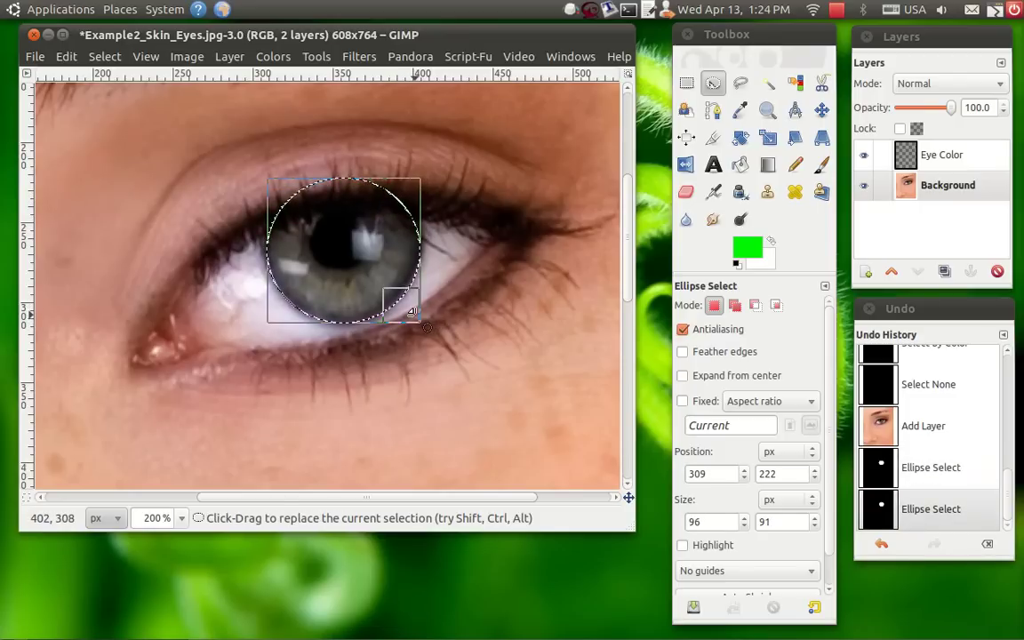
click(272, 257)
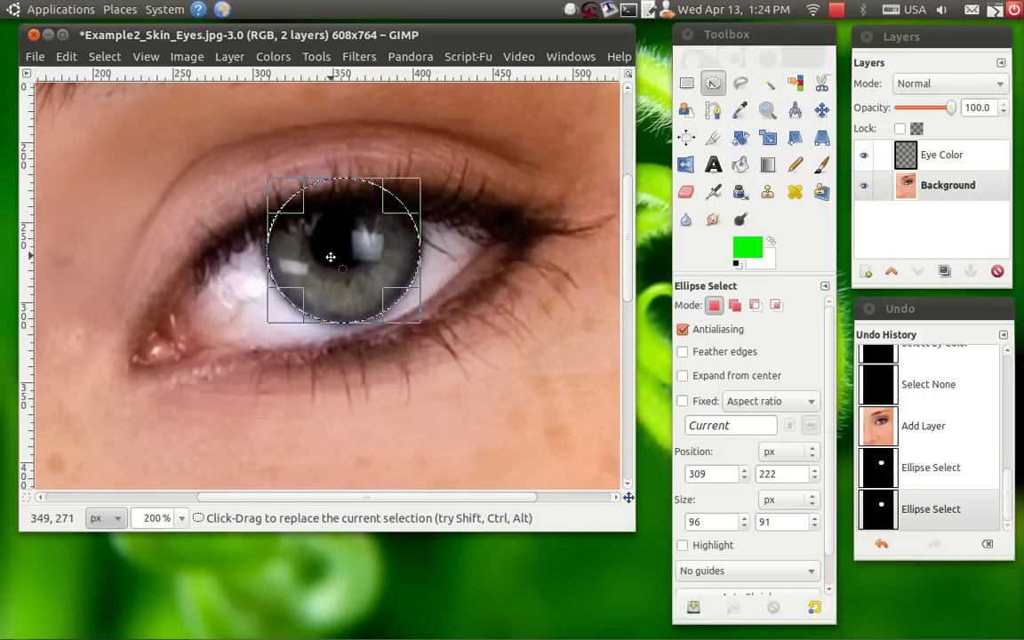
drag(270, 253, 268, 256)
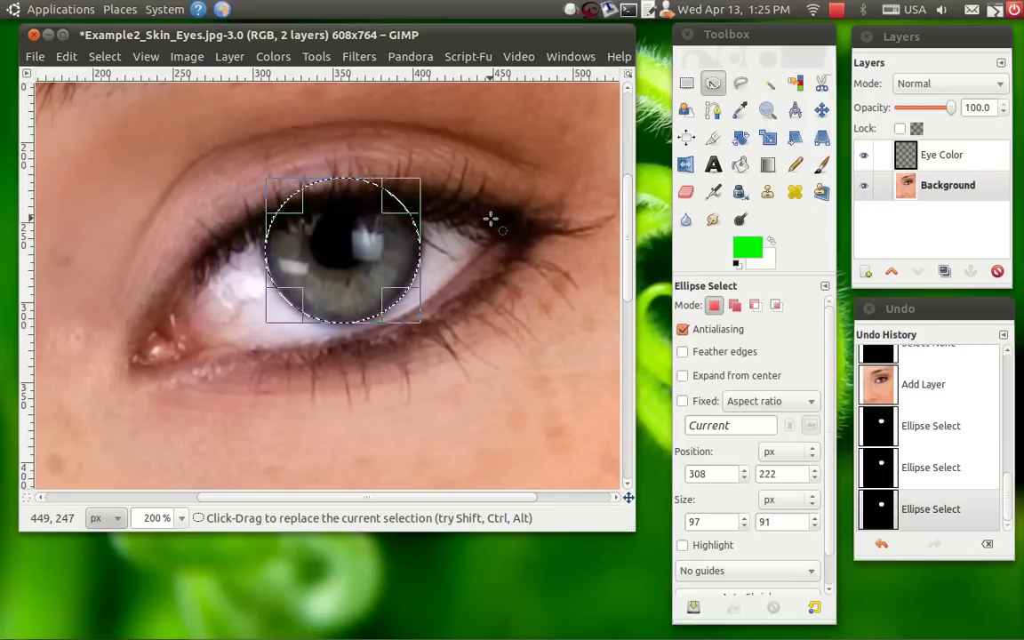
- Using Fuzzy Select in Subtract mode, remove the pupil, upper lashes and iris highlight
click(770, 86)
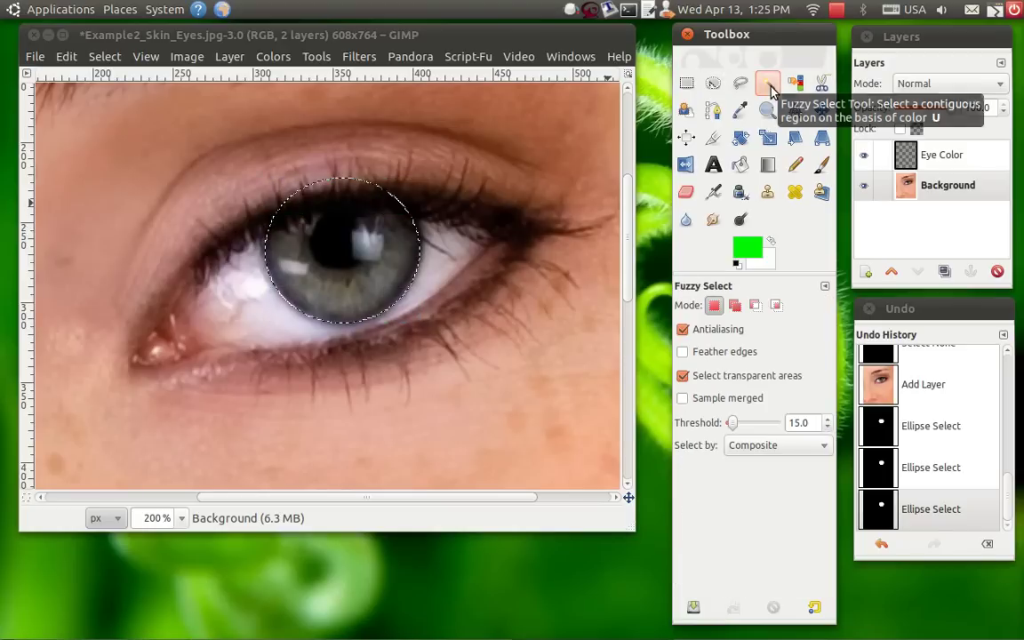
click(755, 308)
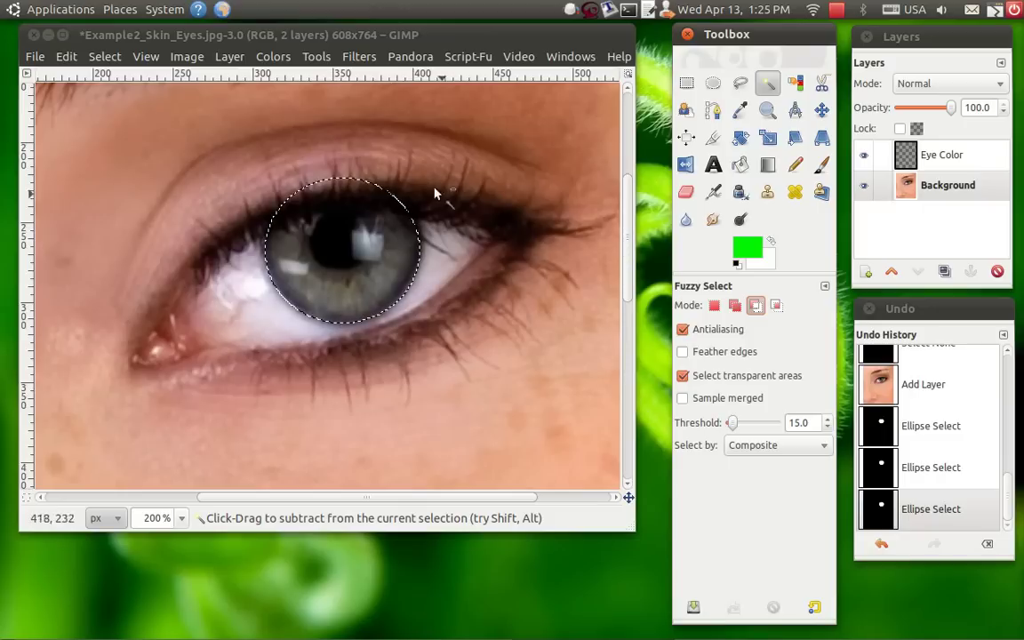
click(335, 240)
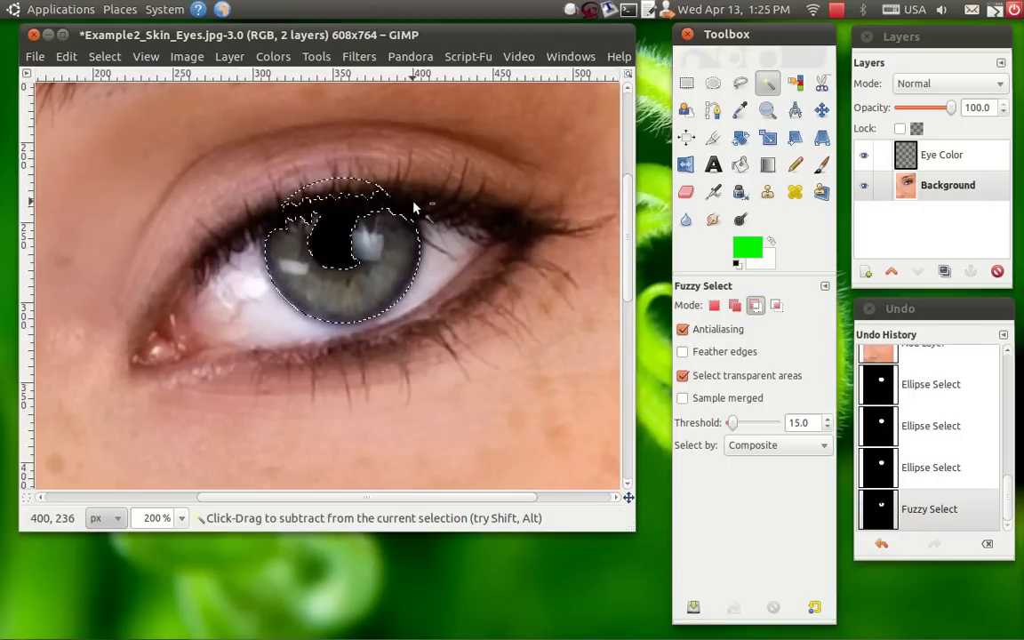
click(368, 249)
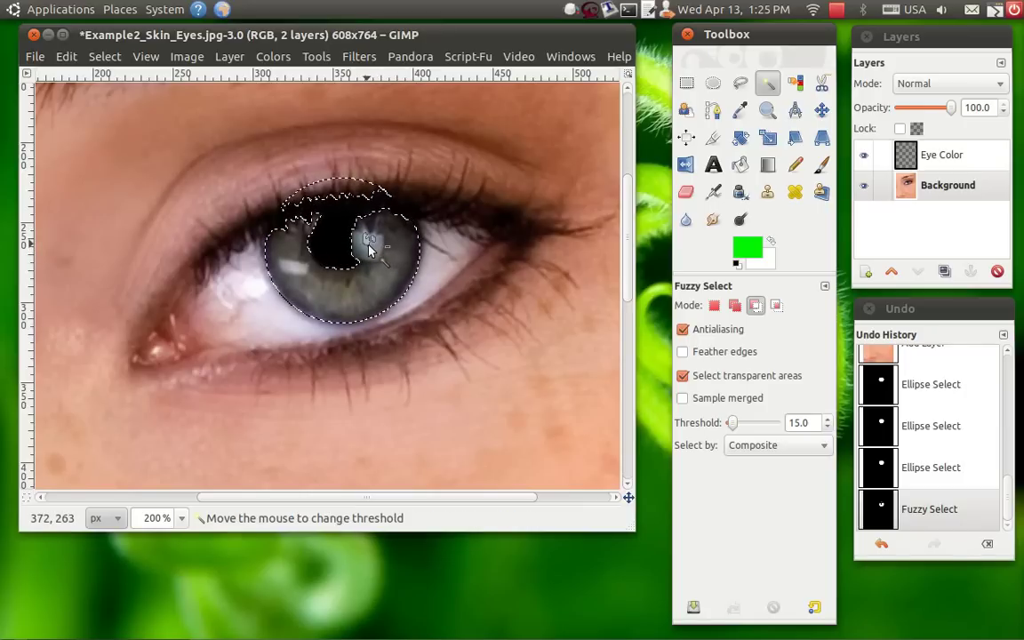
click(370, 258)
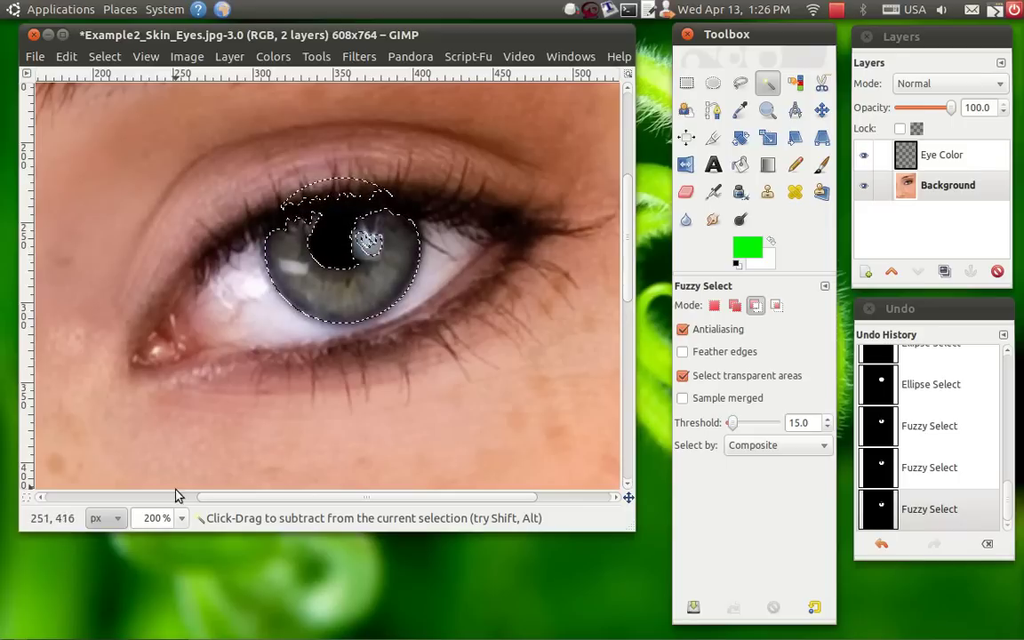
- At 400% zoom, subtract the remaining white catchlights from the iris selection
click(182, 518)
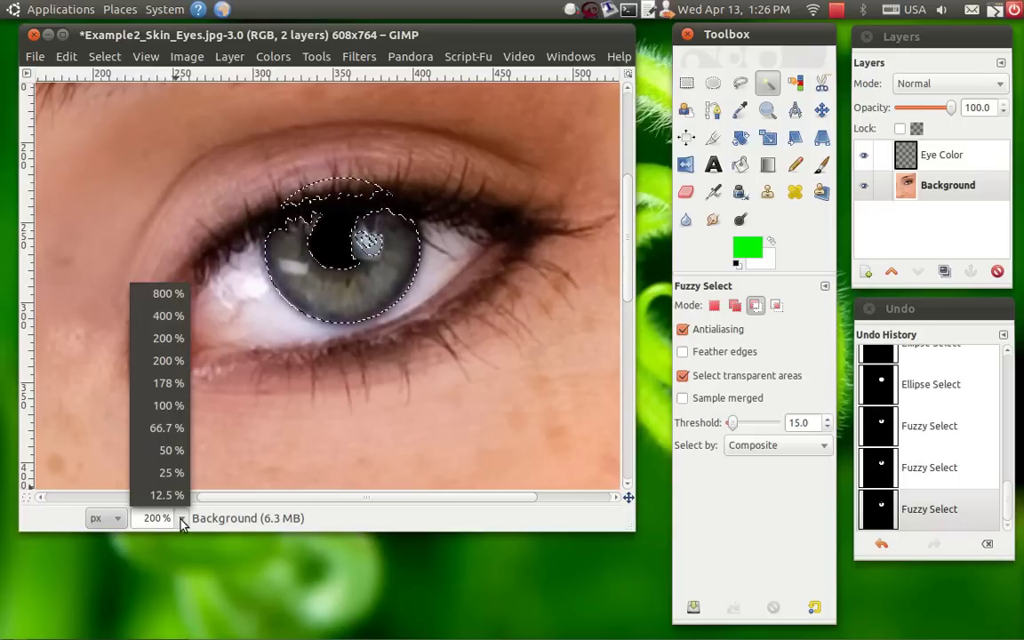
click(169, 316)
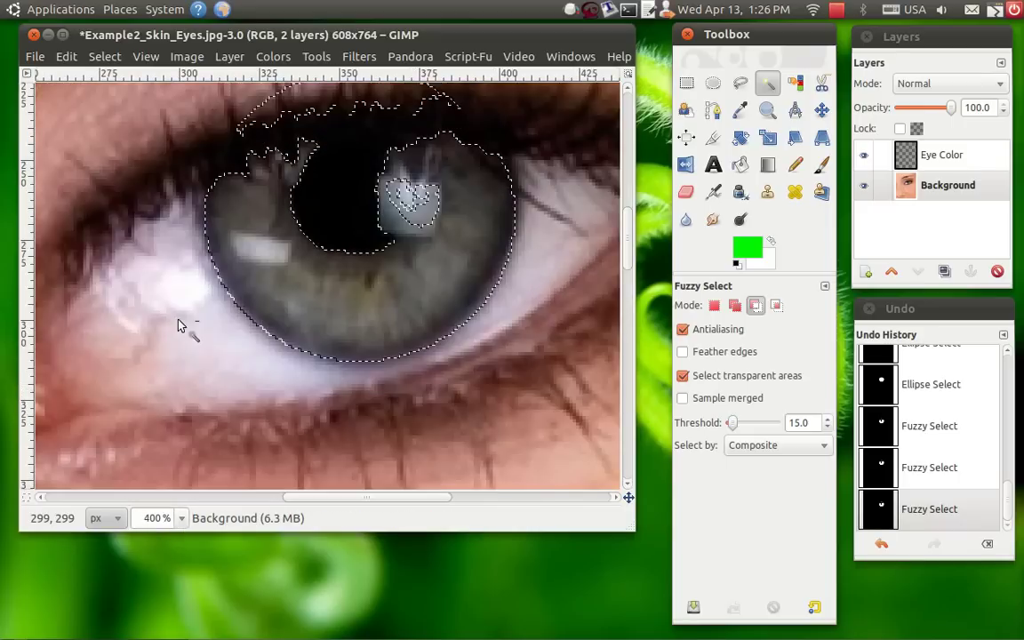
click(400, 230)
drag(400, 229, 427, 262)
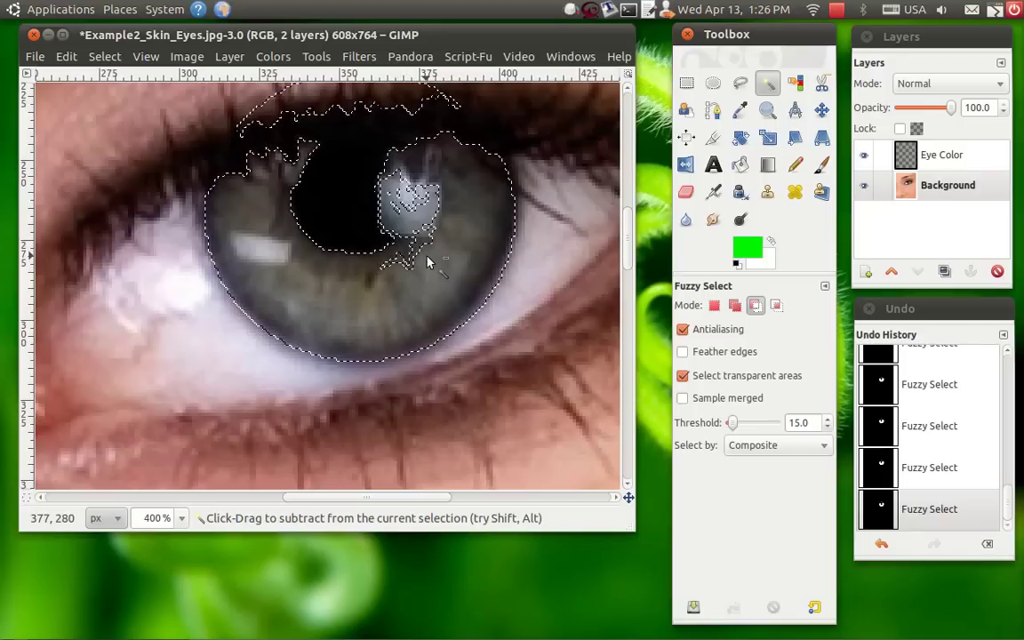
key(ctrl+z)
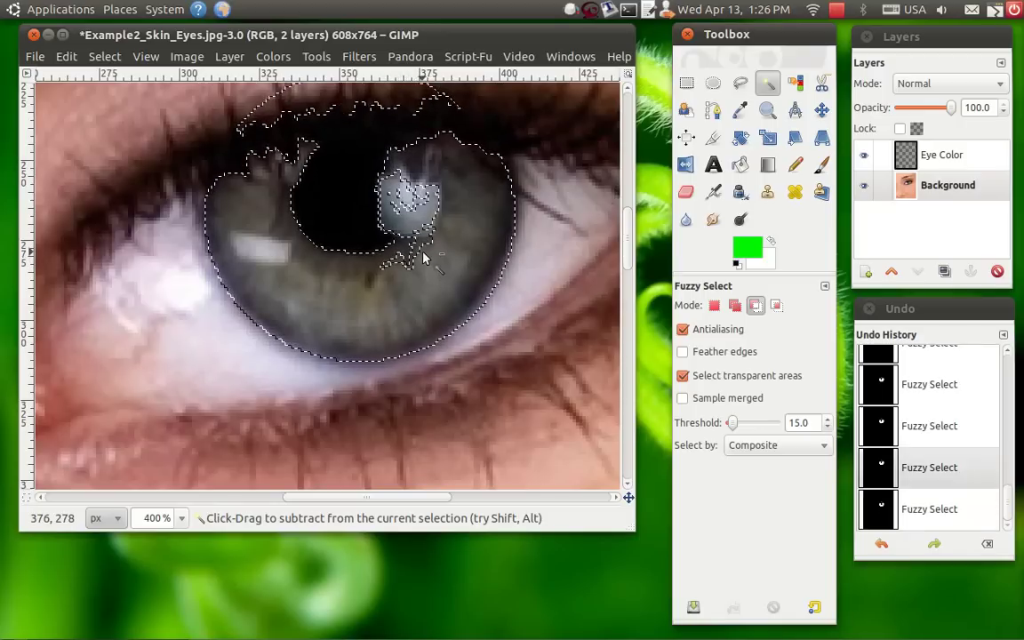
click(253, 258)
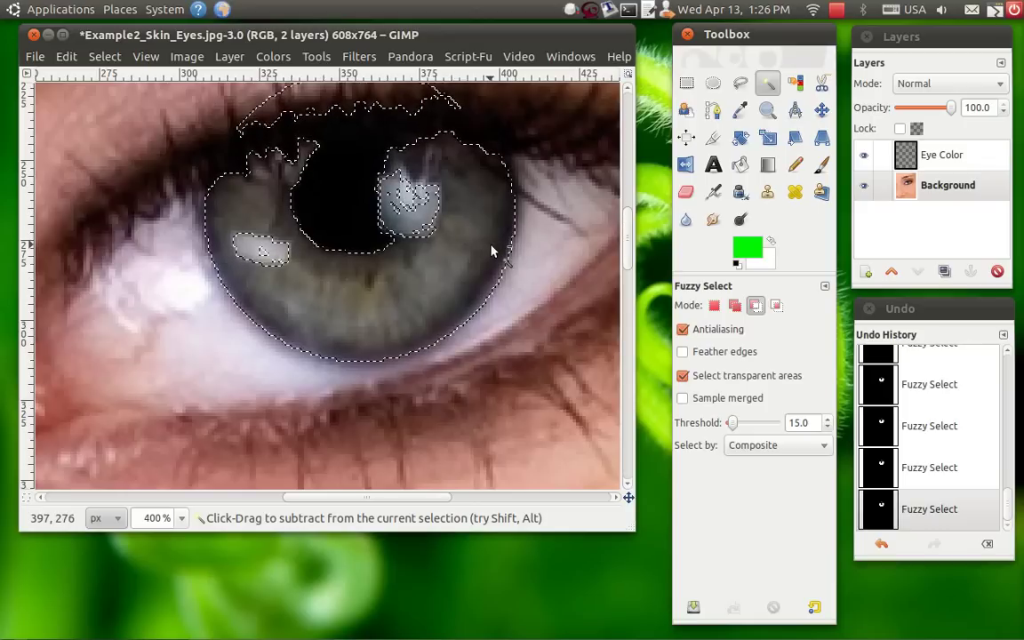
scroll(525, 206, up, 4)
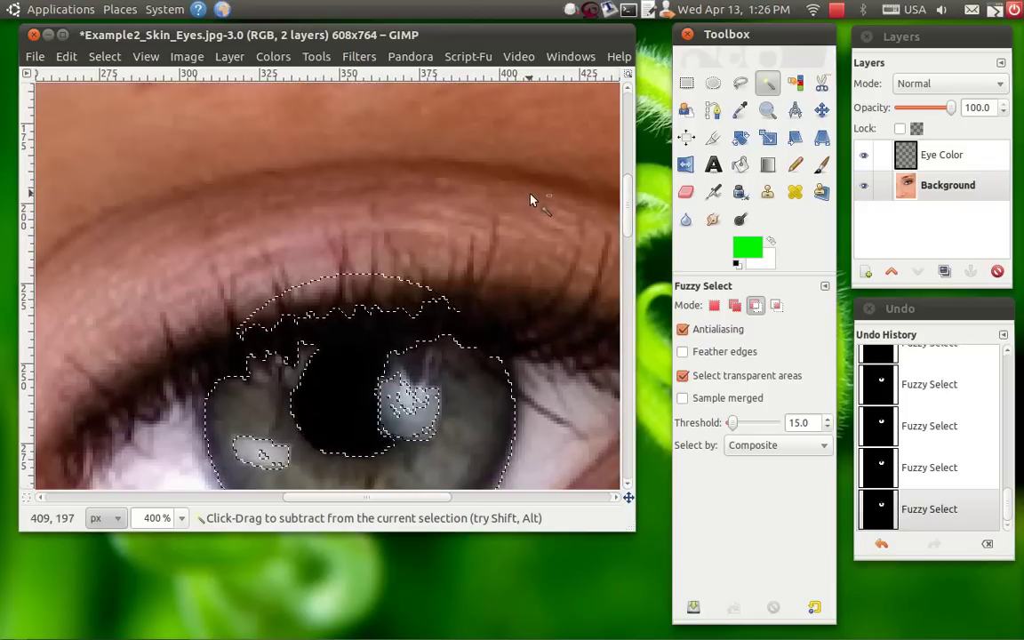
scroll(480, 222, down, 2)
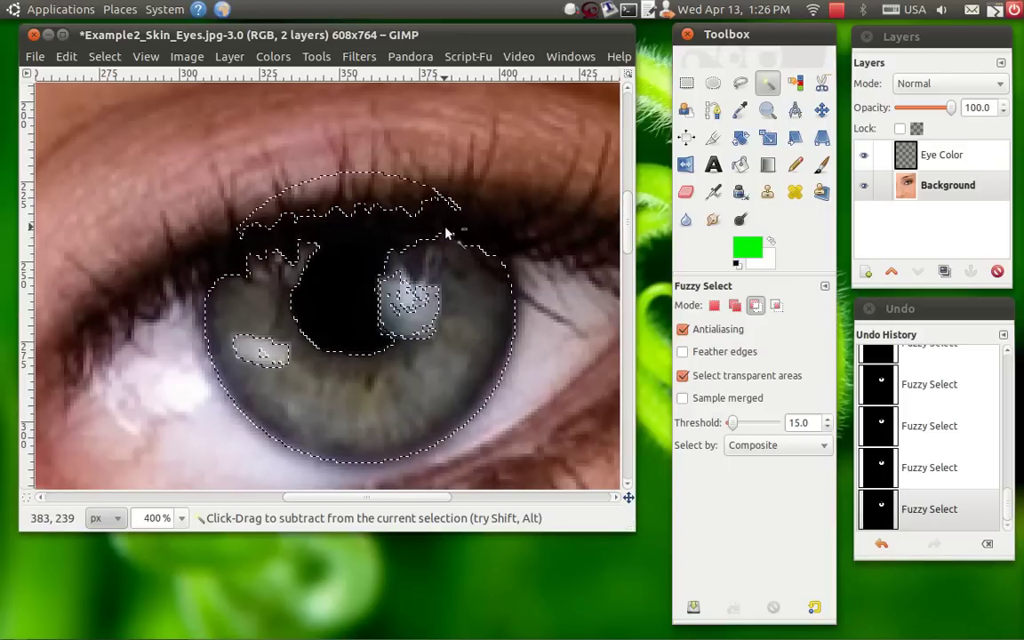
scroll(450, 229, down, 3)
scroll(445, 221, up, 3)
- Copy the iris from Background, Paste Into the Eye Color layer, and anchor it
click(67, 57)
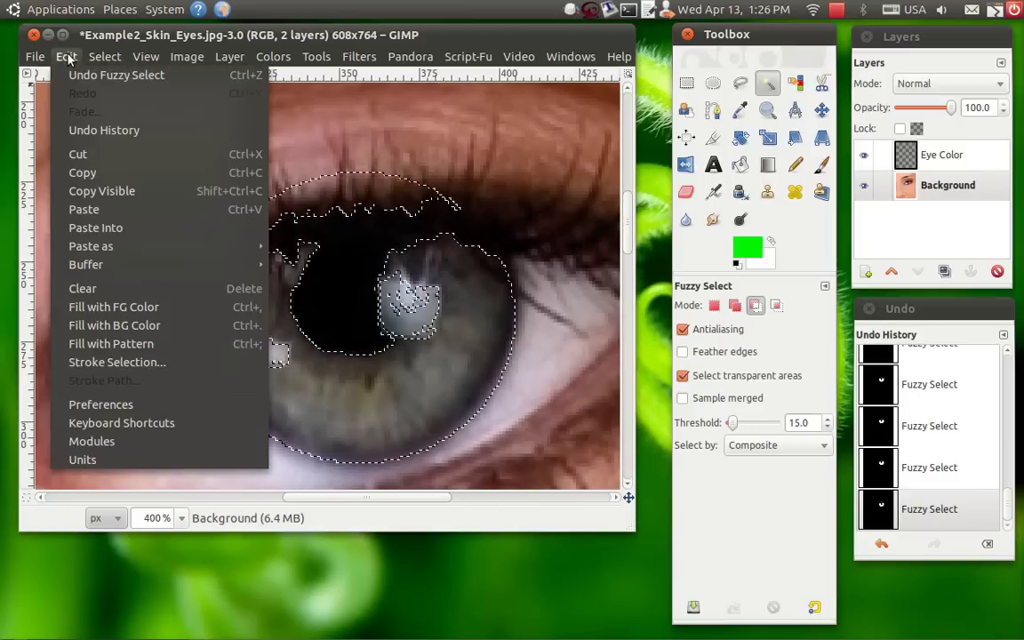
click(82, 177)
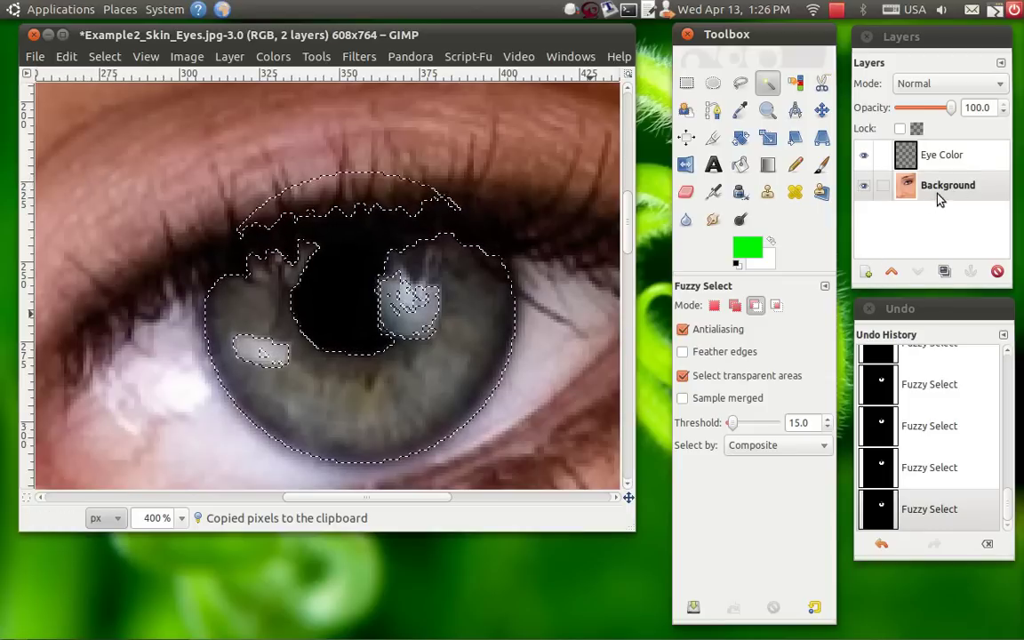
click(951, 158)
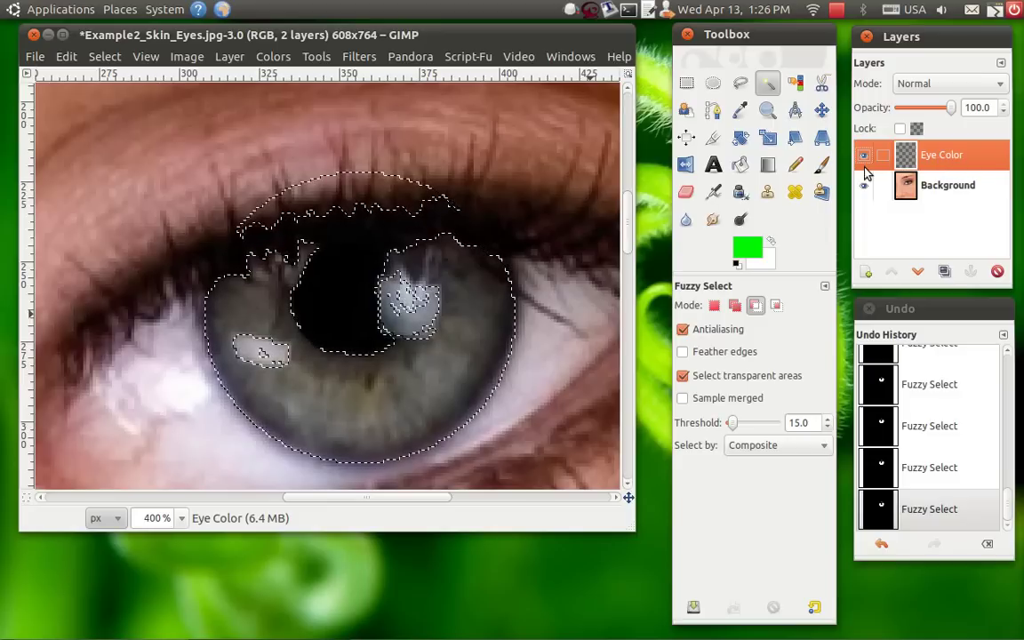
click(74, 56)
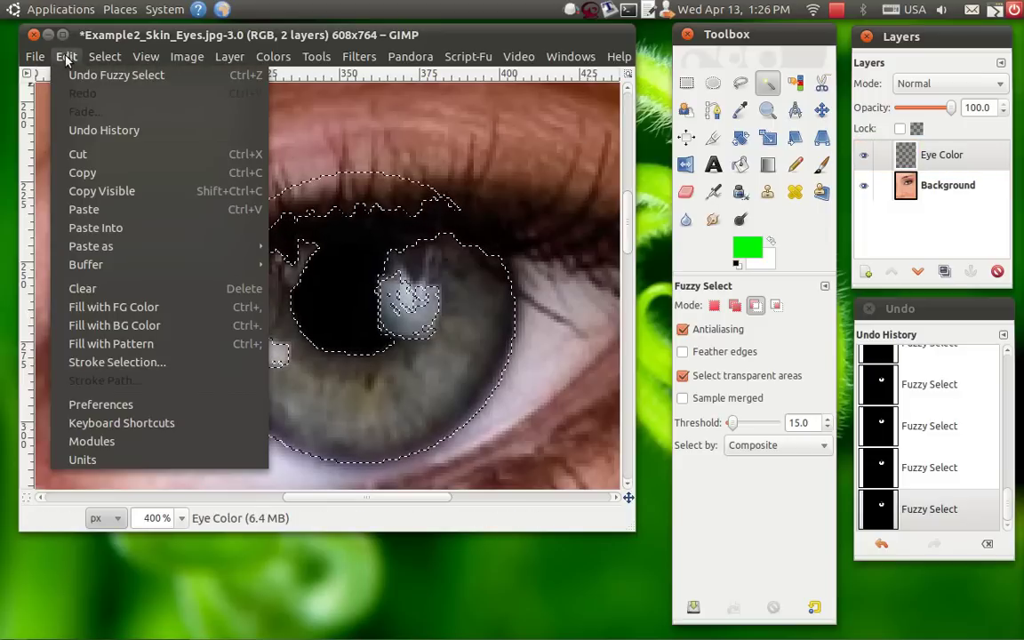
click(76, 211)
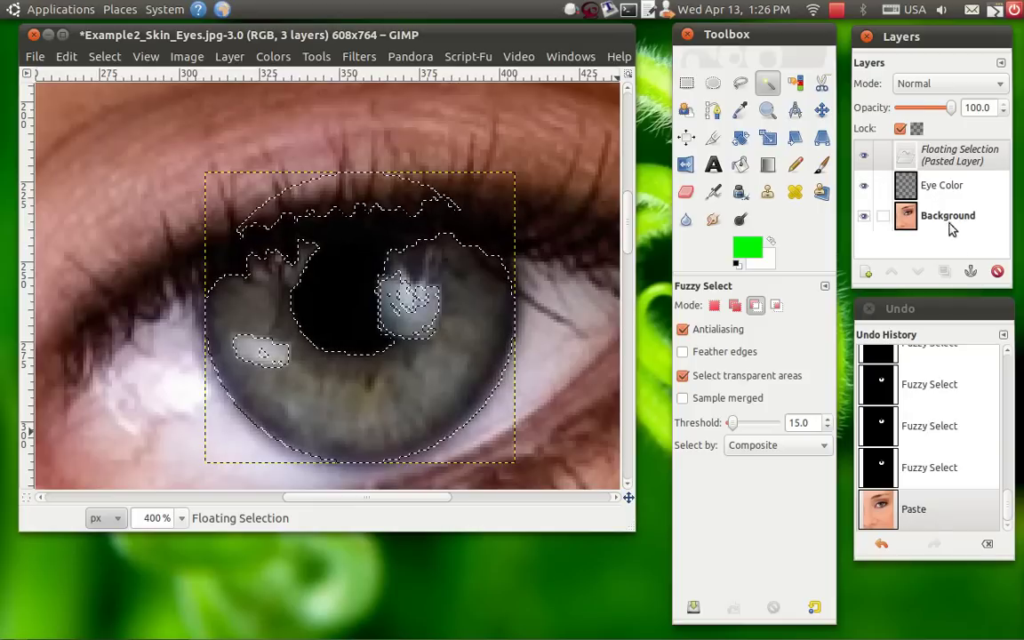
click(884, 160)
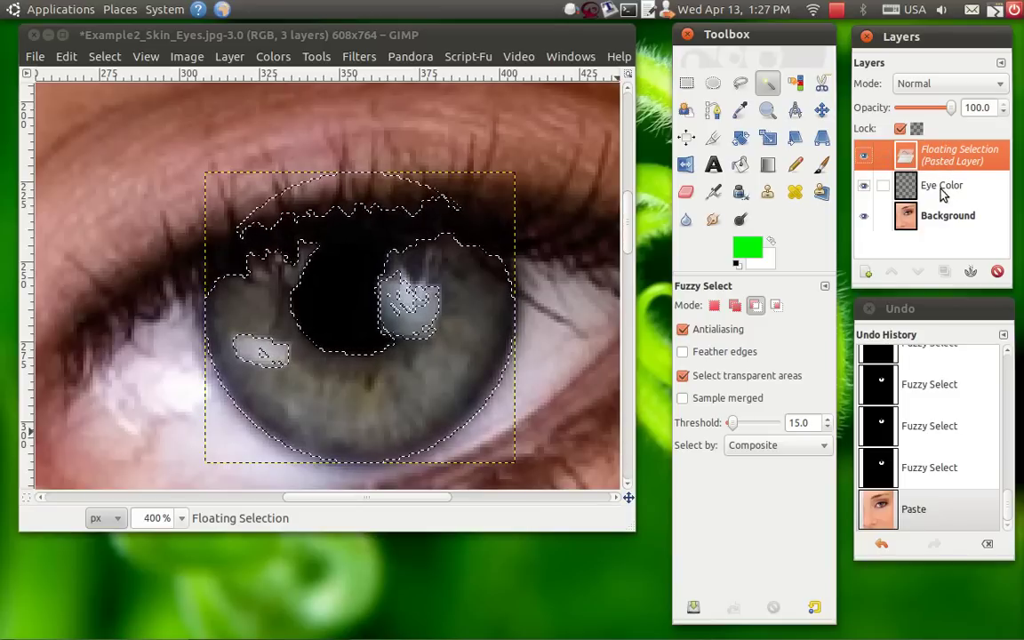
click(968, 271)
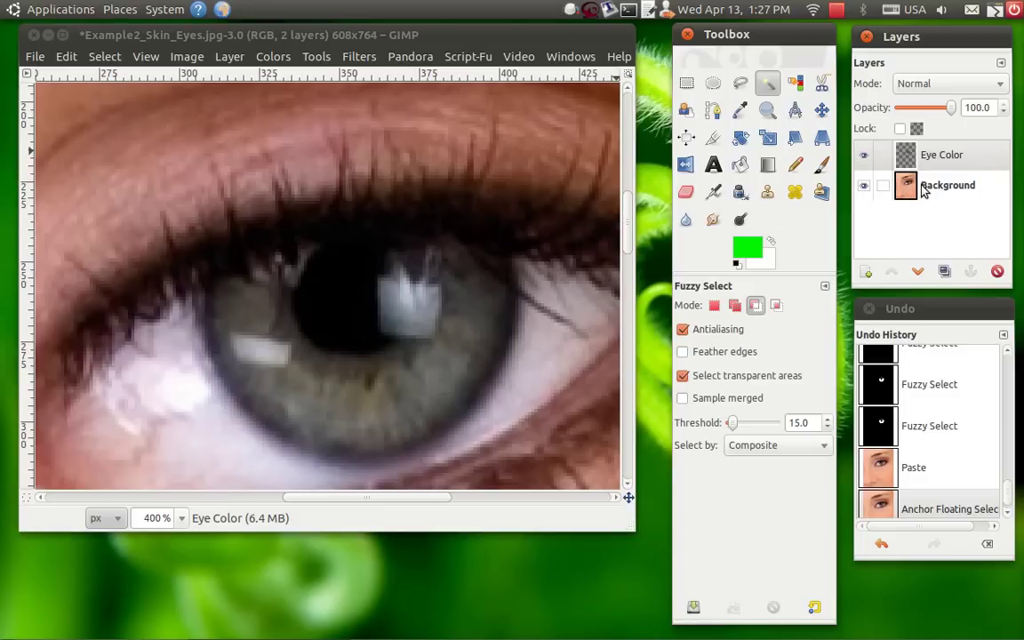
- Hide the Background layer and view the isolated iris ring at 178% zoom
click(863, 186)
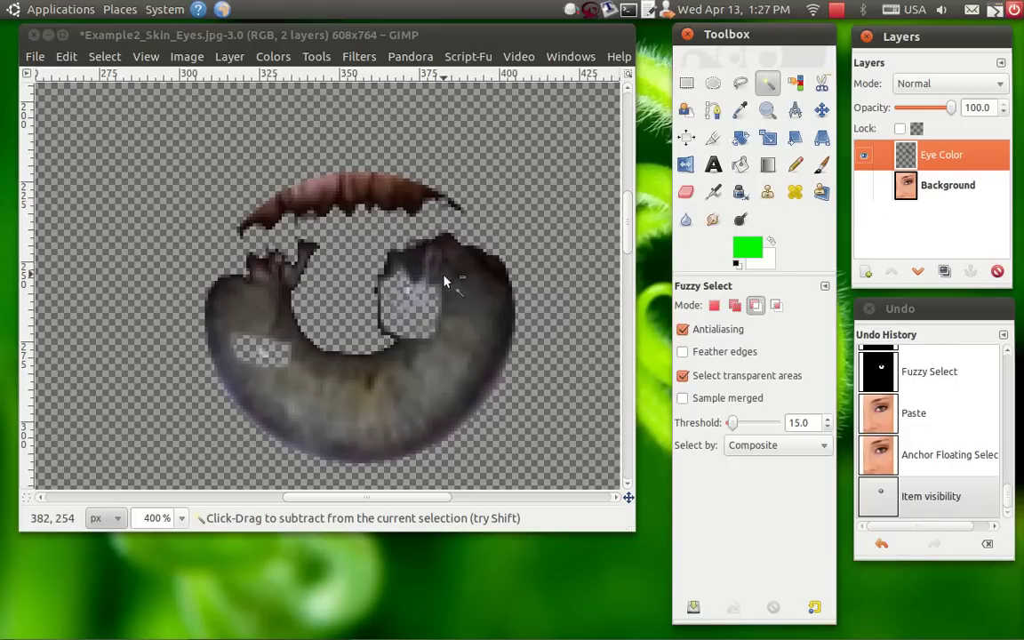
click(181, 518)
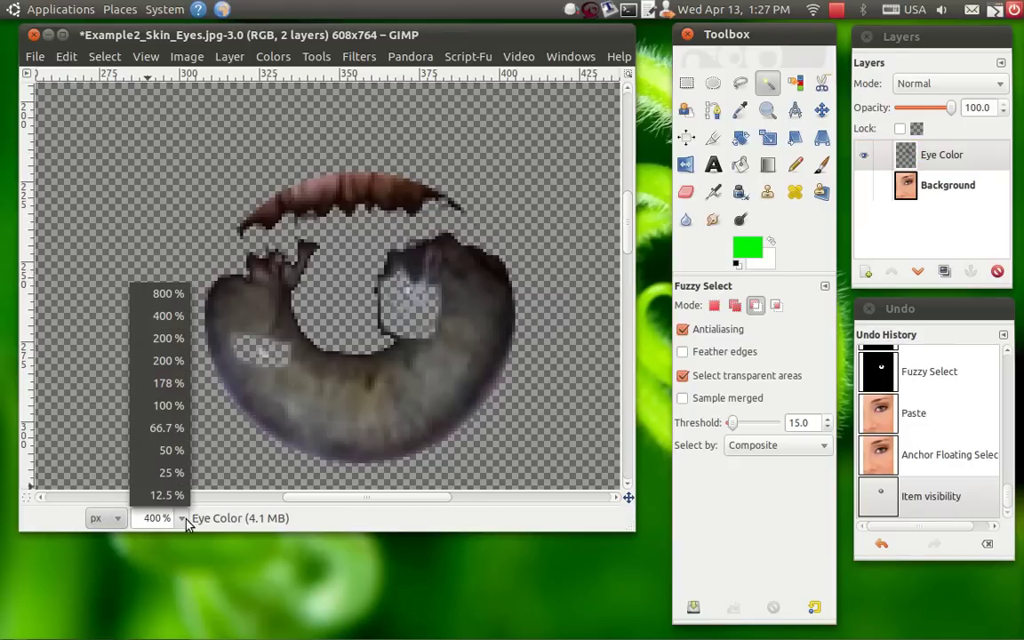
click(168, 405)
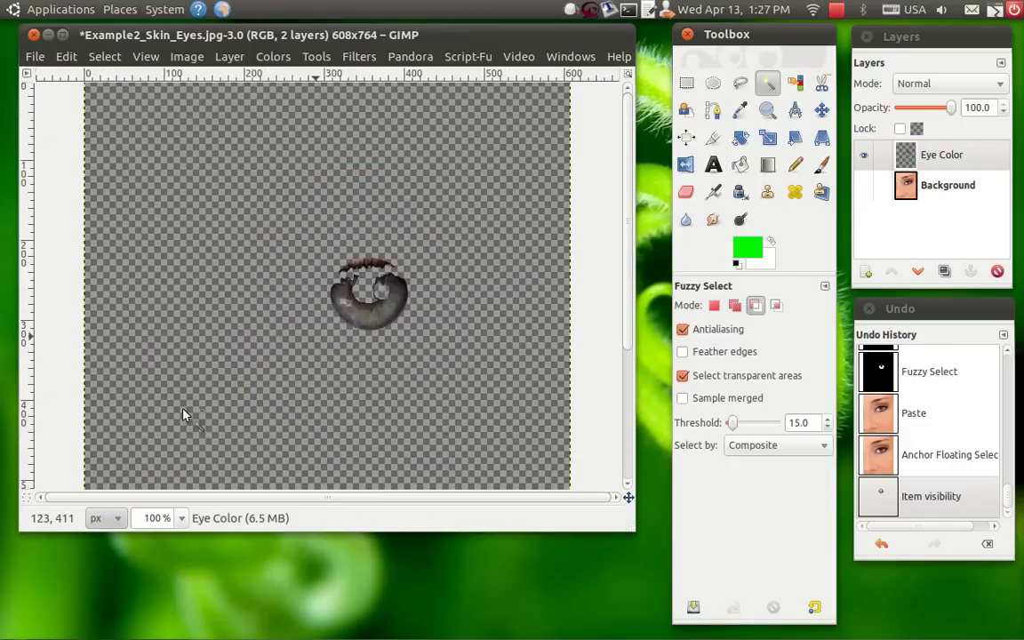
click(181, 518)
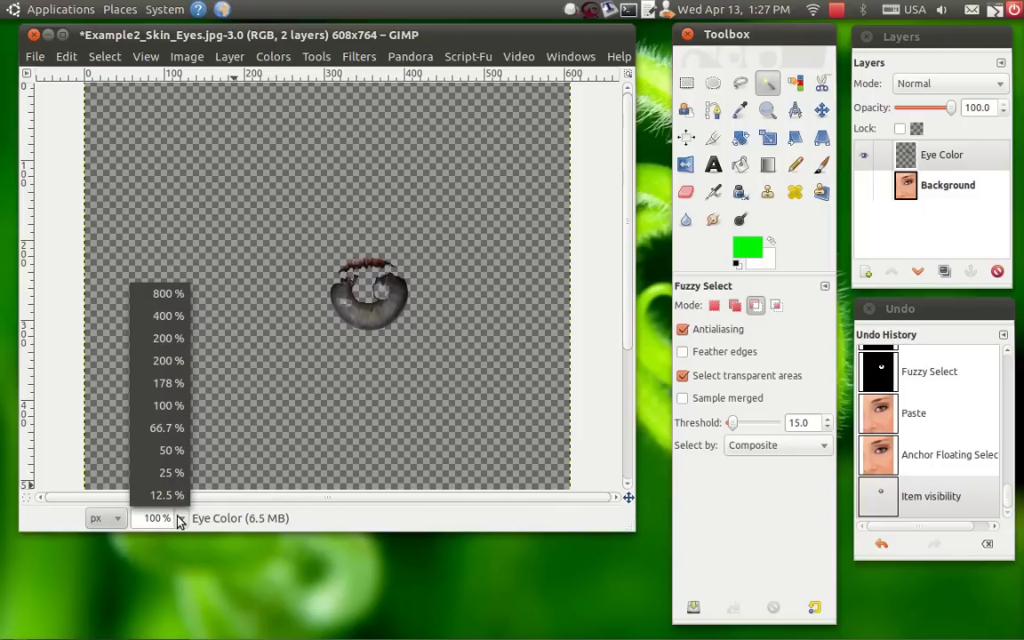
click(177, 387)
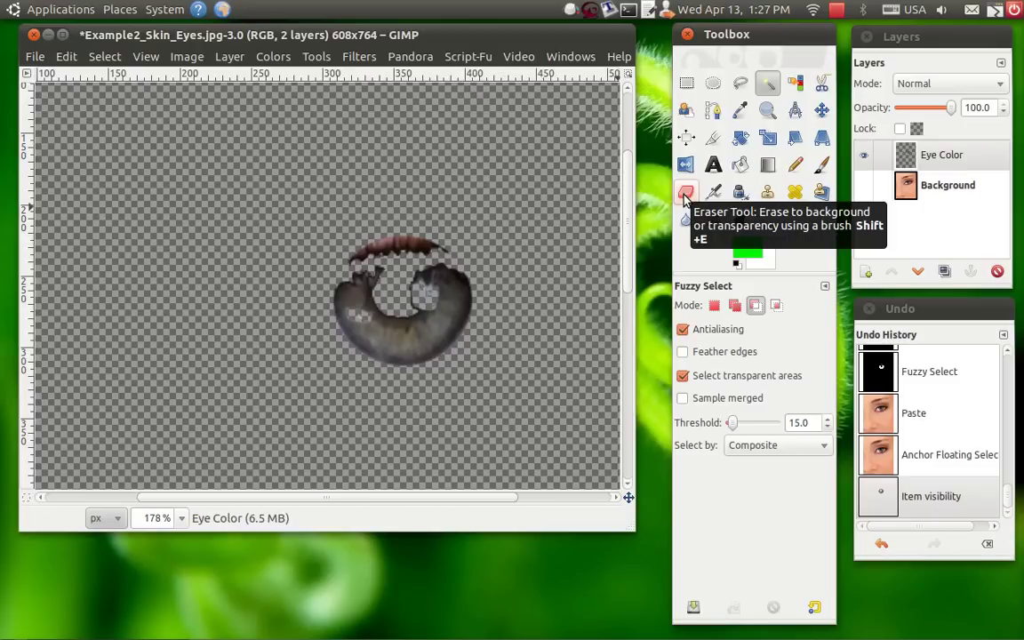
- With the Eraser at Scale 1.00, erase the reddish eyelid rim above the iris
click(686, 195)
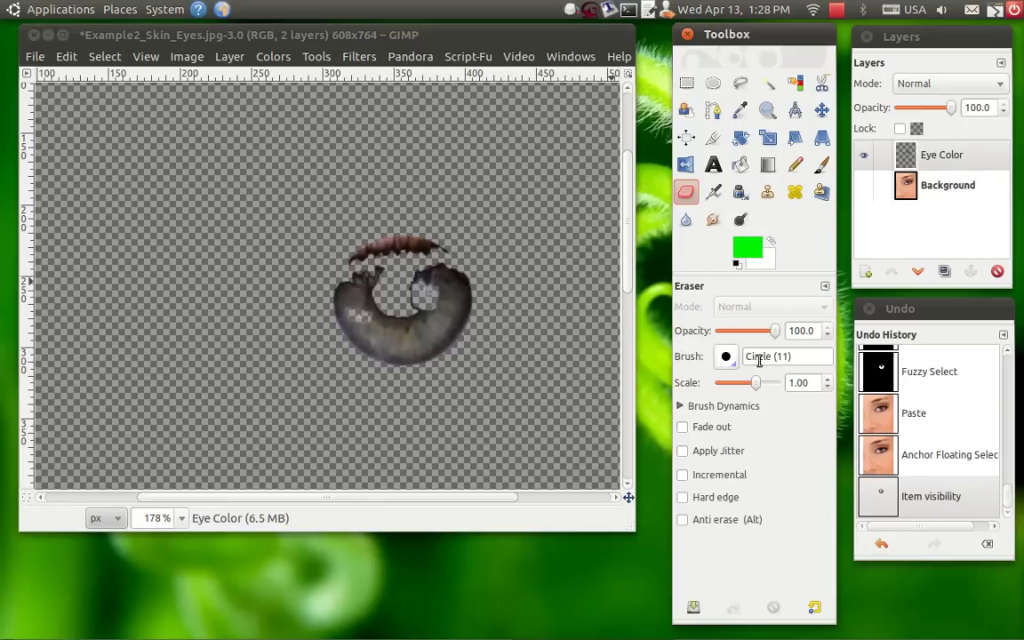
drag(760, 388, 767, 391)
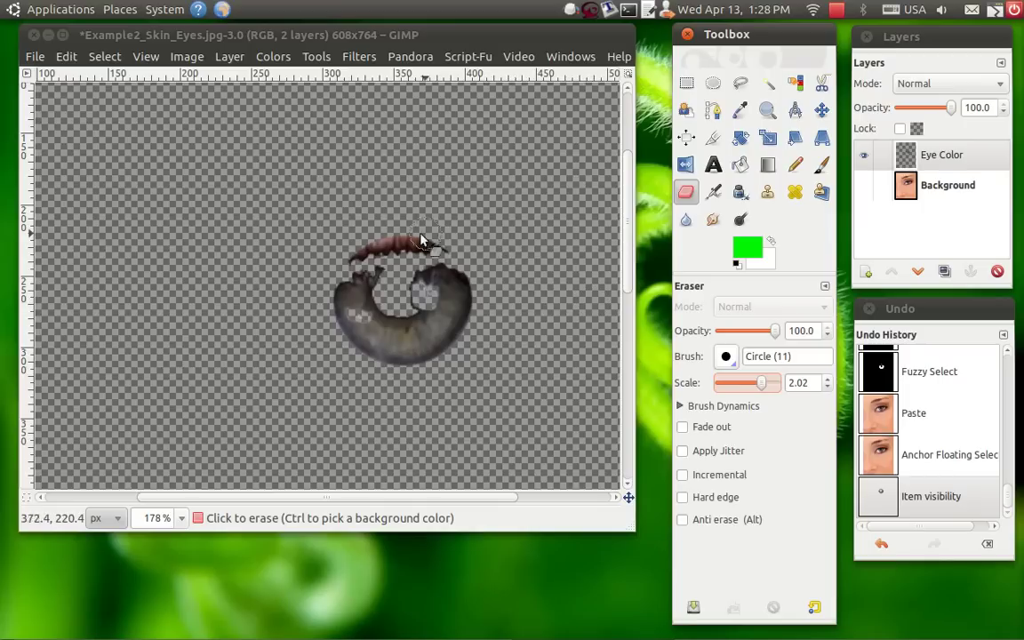
drag(684, 389, 757, 391)
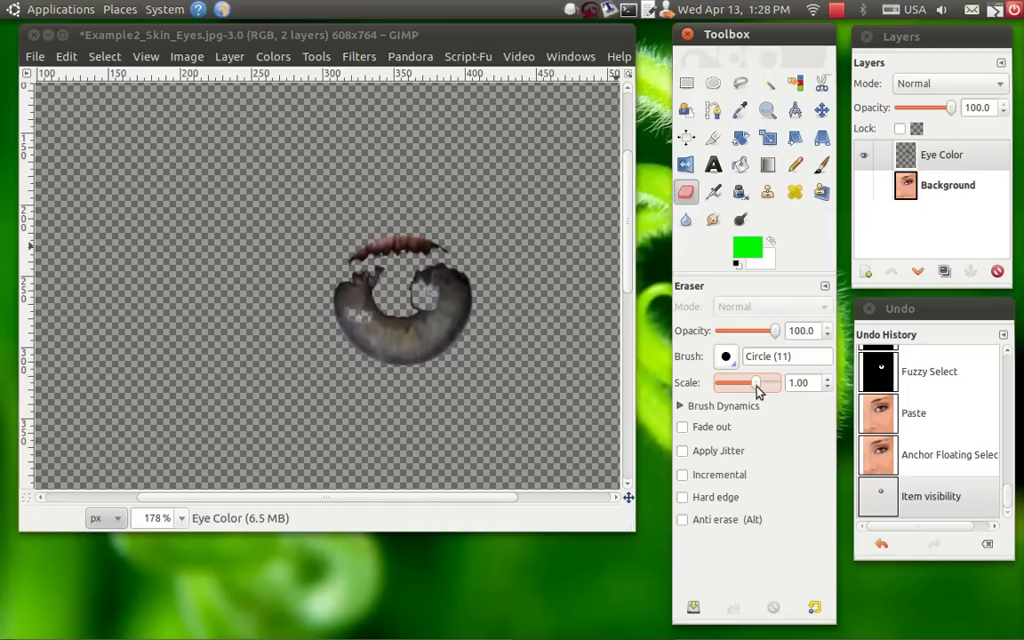
mouse_move(348, 263)
mouse_down()
mouse_move(418, 253)
mouse_move(397, 238)
mouse_move(376, 244)
mouse_move(335, 282)
mouse_up()
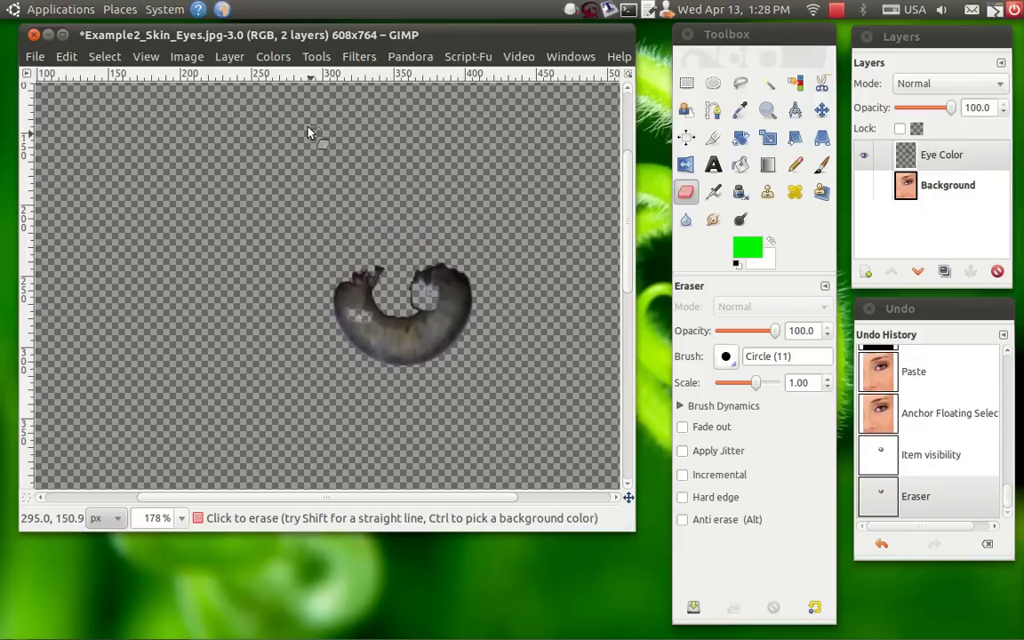
- In Colors > Color Balance, shift the iris midtones strongly toward green, plus some cyan
click(274, 59)
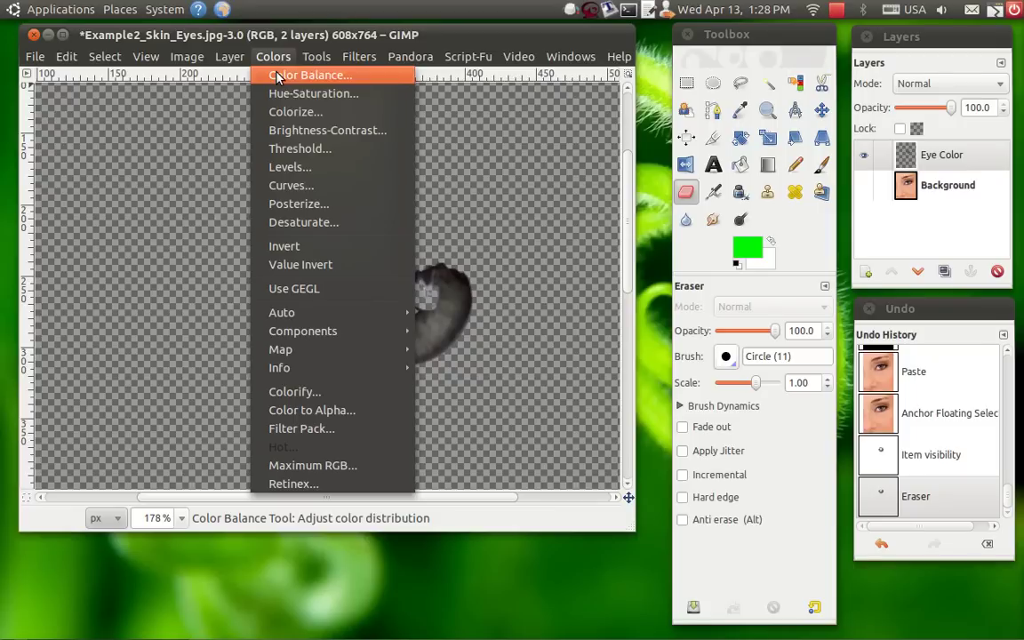
click(279, 78)
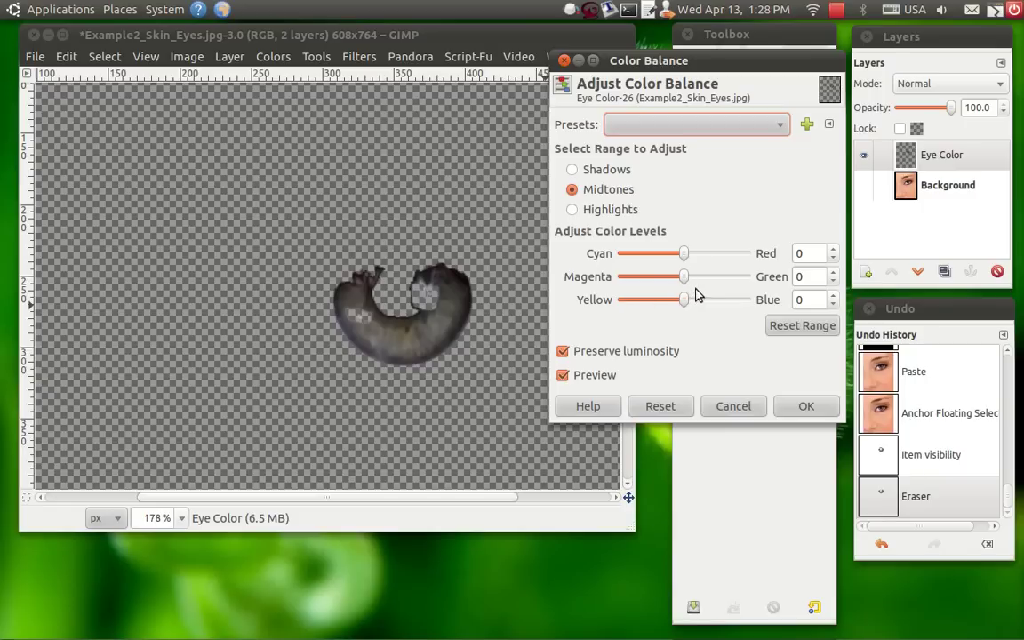
click(686, 282)
drag(685, 281, 730, 284)
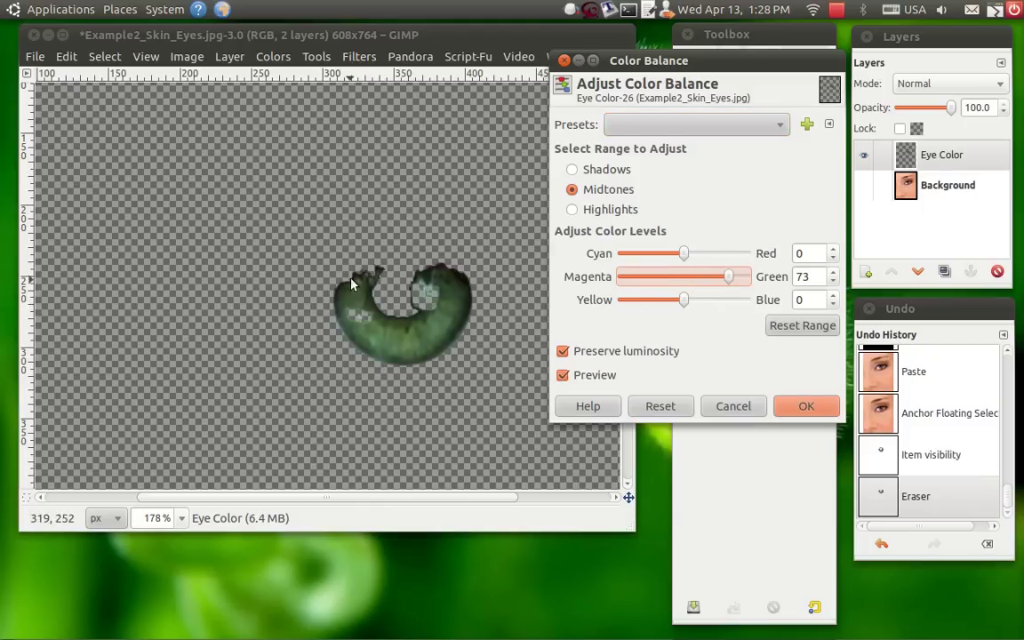
key(Return)
mouse_move(684, 305)
mouse_down()
mouse_move(663, 307)
mouse_move(688, 305)
mouse_move(675, 310)
mouse_up()
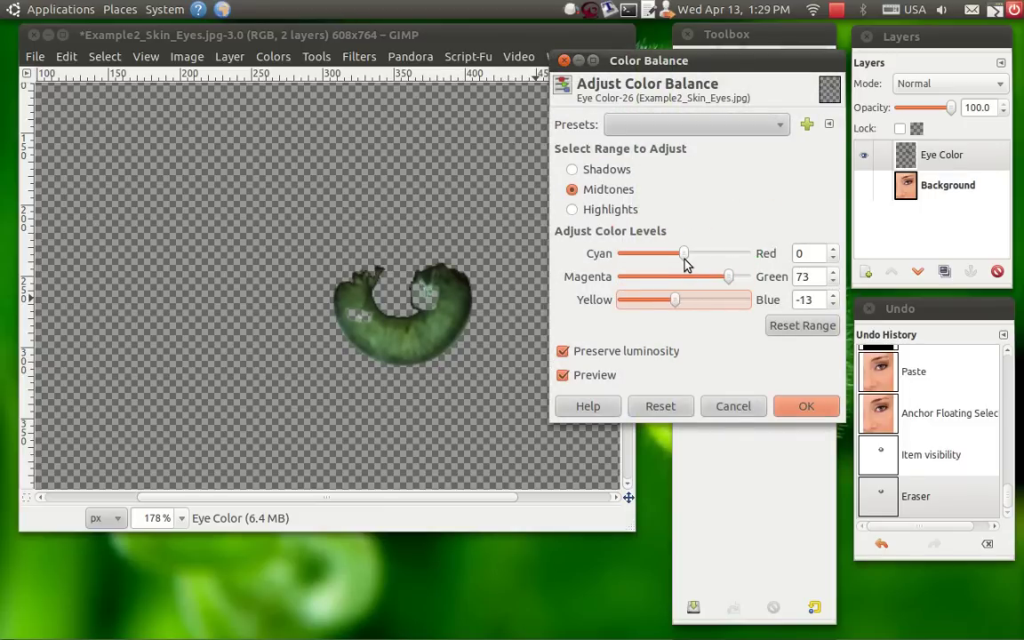
drag(686, 258, 661, 256)
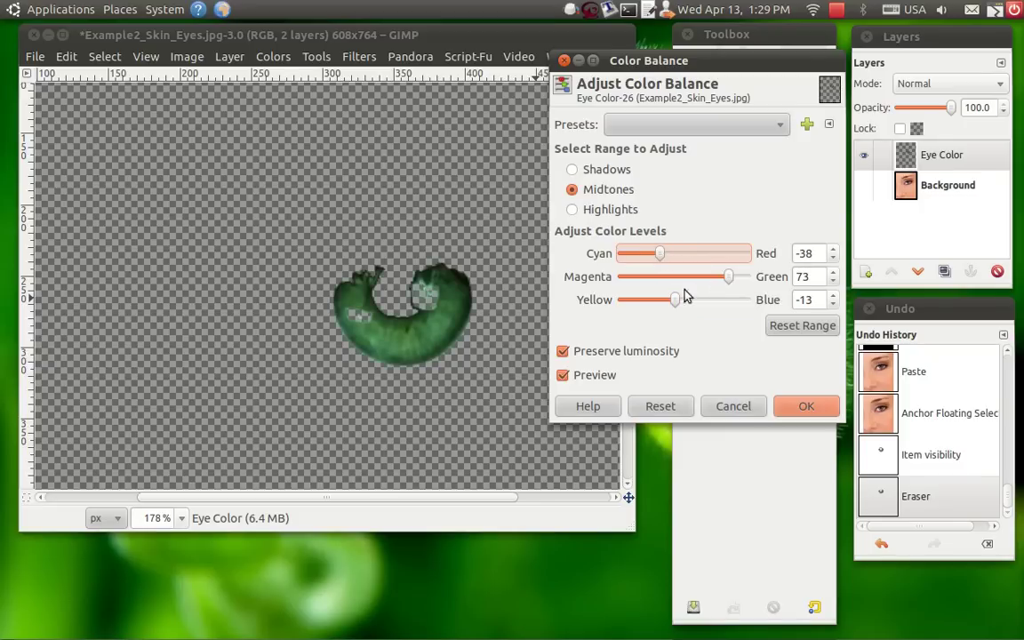
key(Return)
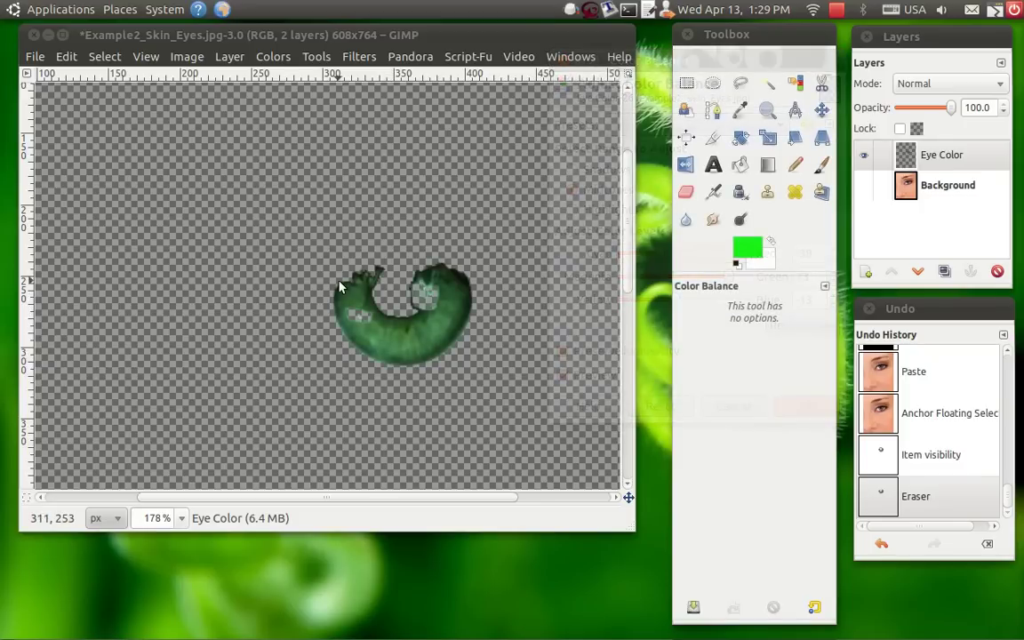
- Show Background again and apply midtones of Red -16, Green 74, Blue -1
click(591, 207)
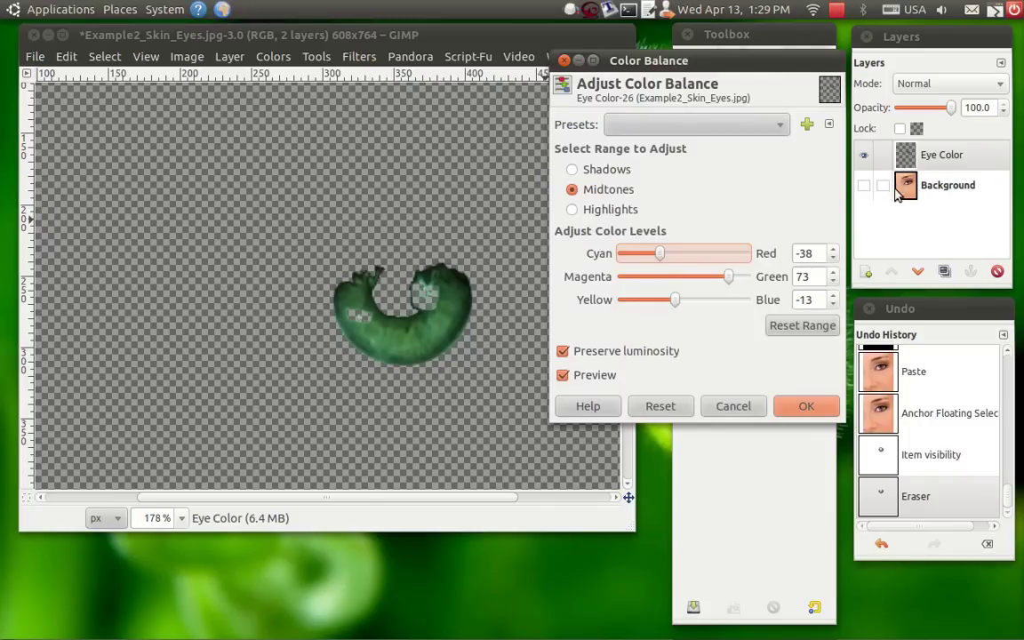
click(864, 186)
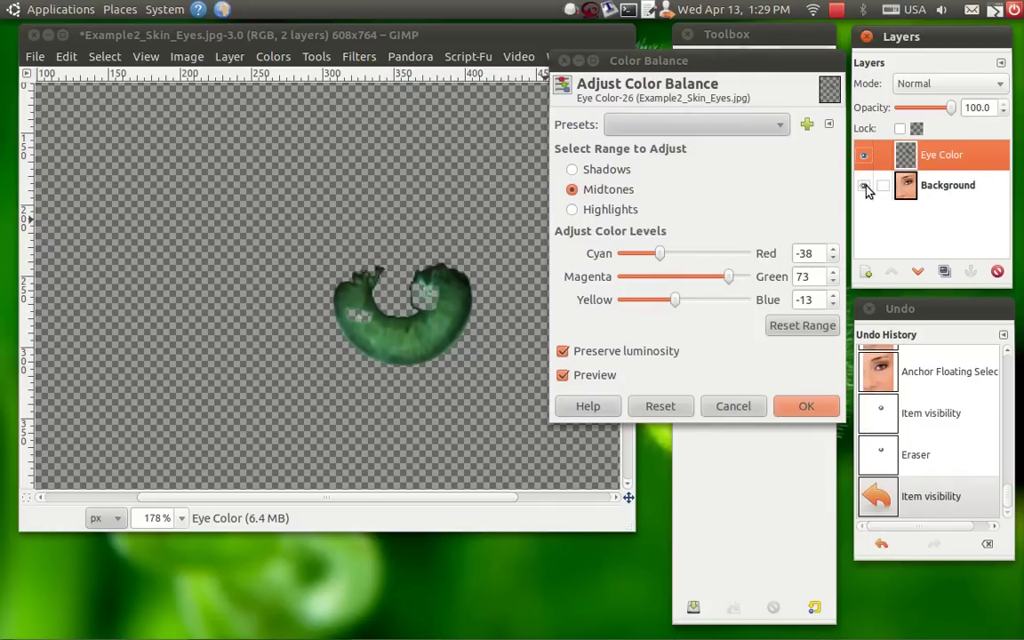
click(674, 302)
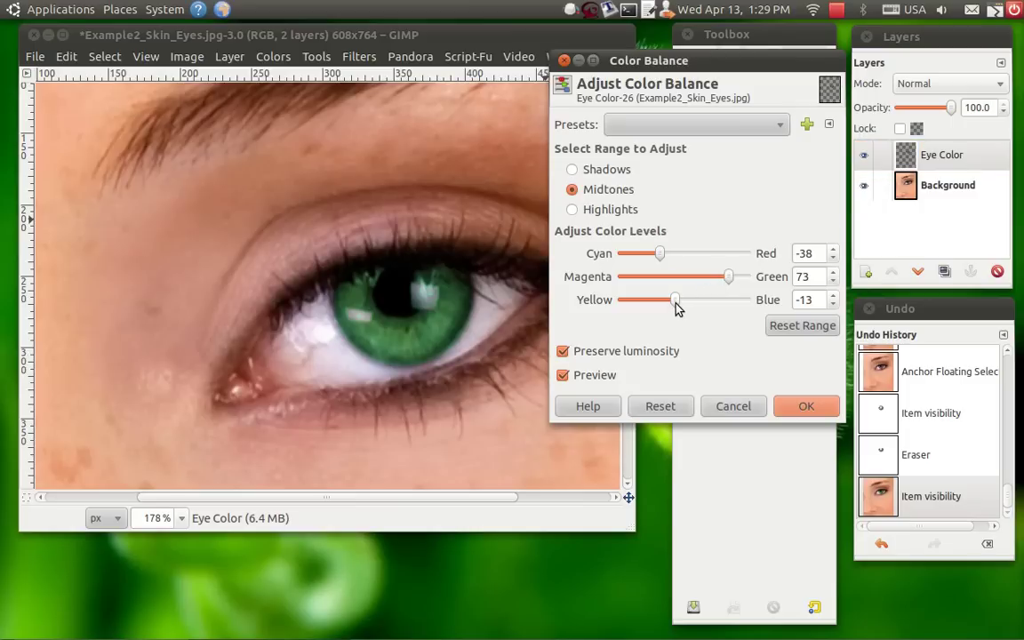
mouse_move(676, 307)
mouse_down()
mouse_move(723, 313)
mouse_move(681, 309)
mouse_up()
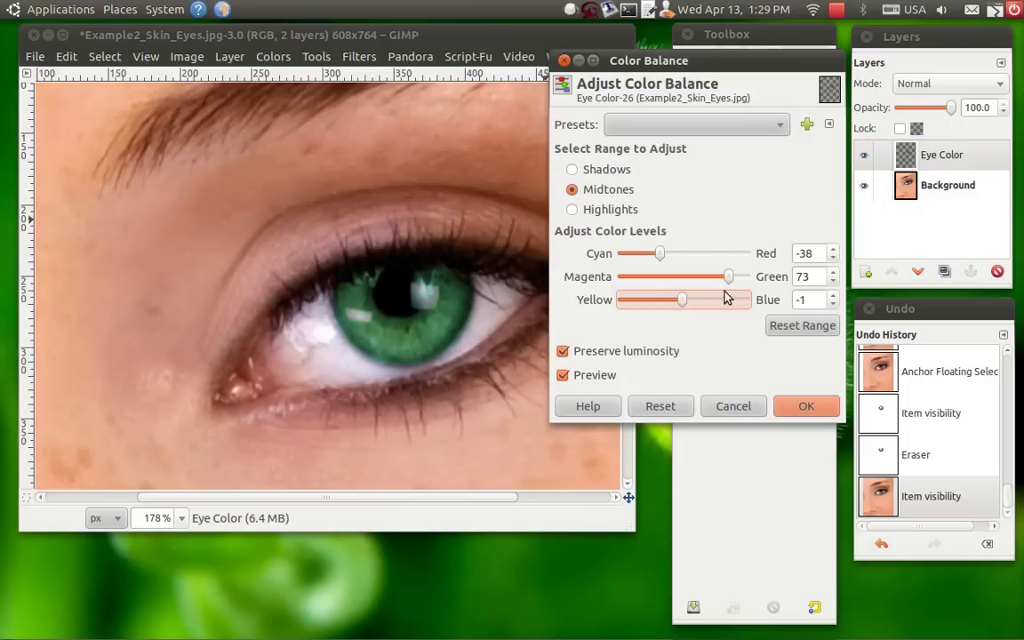
drag(732, 275, 727, 278)
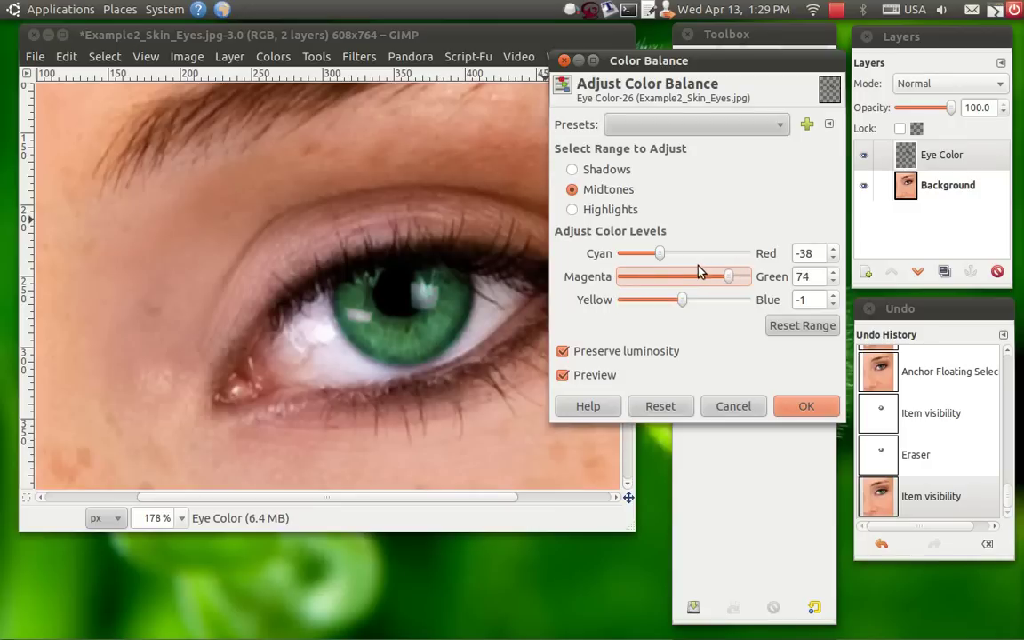
mouse_move(660, 254)
mouse_down()
mouse_move(684, 256)
mouse_move(673, 256)
mouse_up()
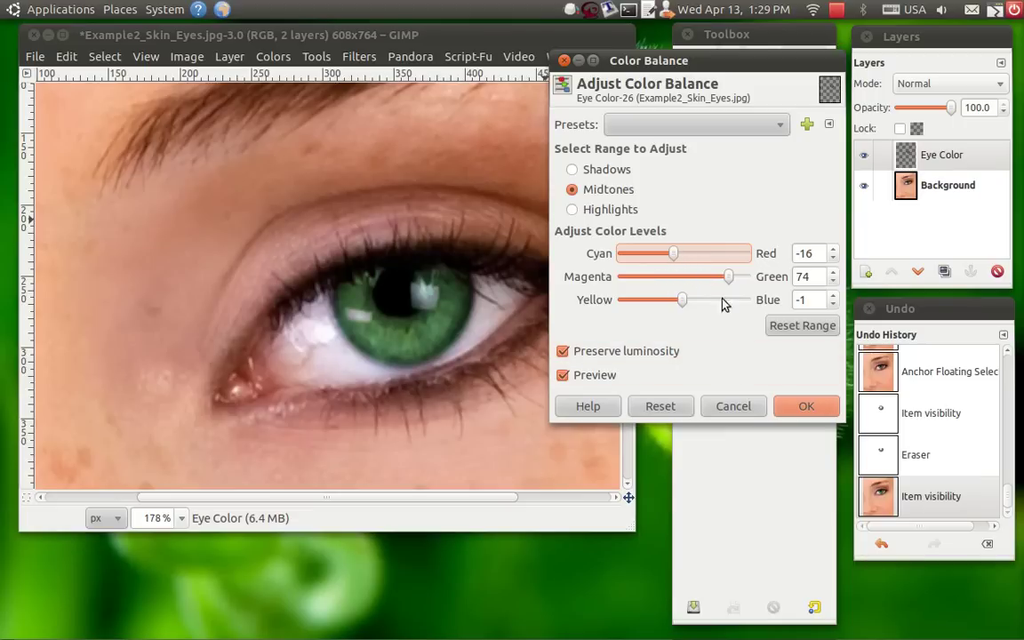
click(806, 408)
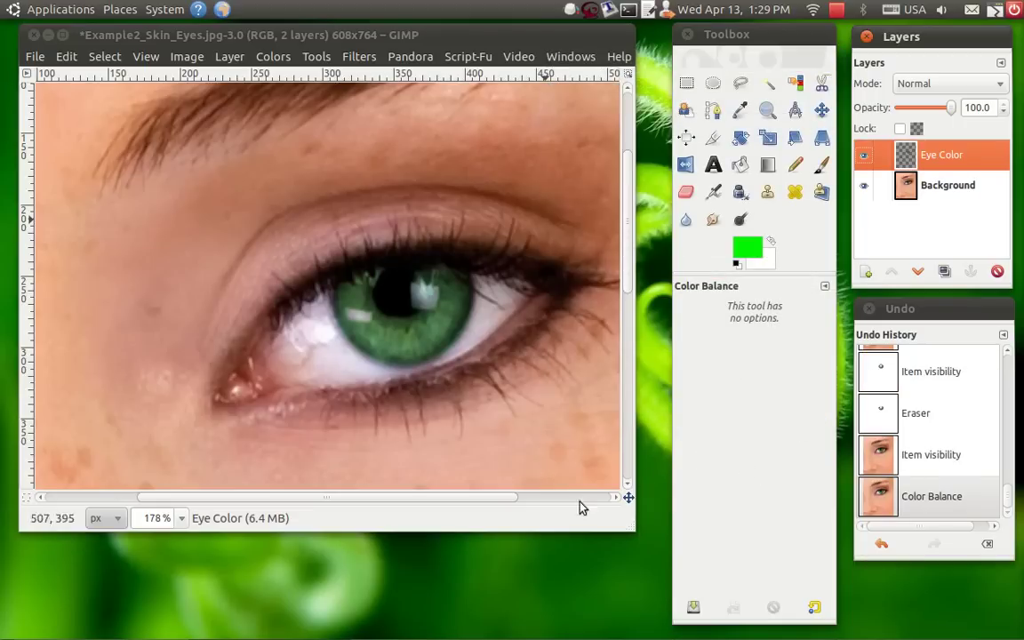
- View the photo at 100% and toggle the Eye Color layer off and on to compare
click(181, 520)
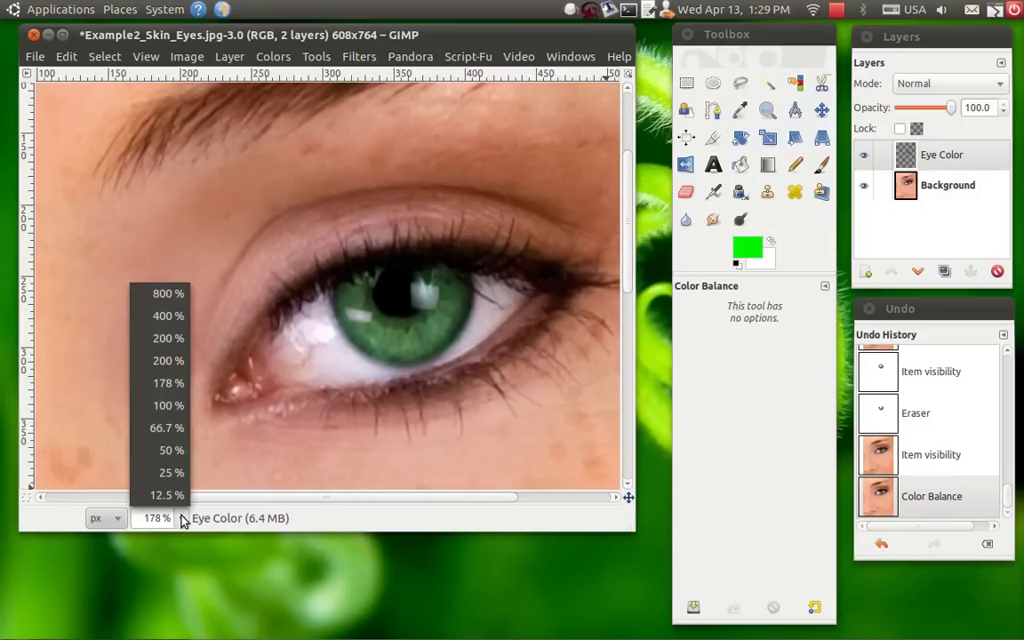
click(175, 415)
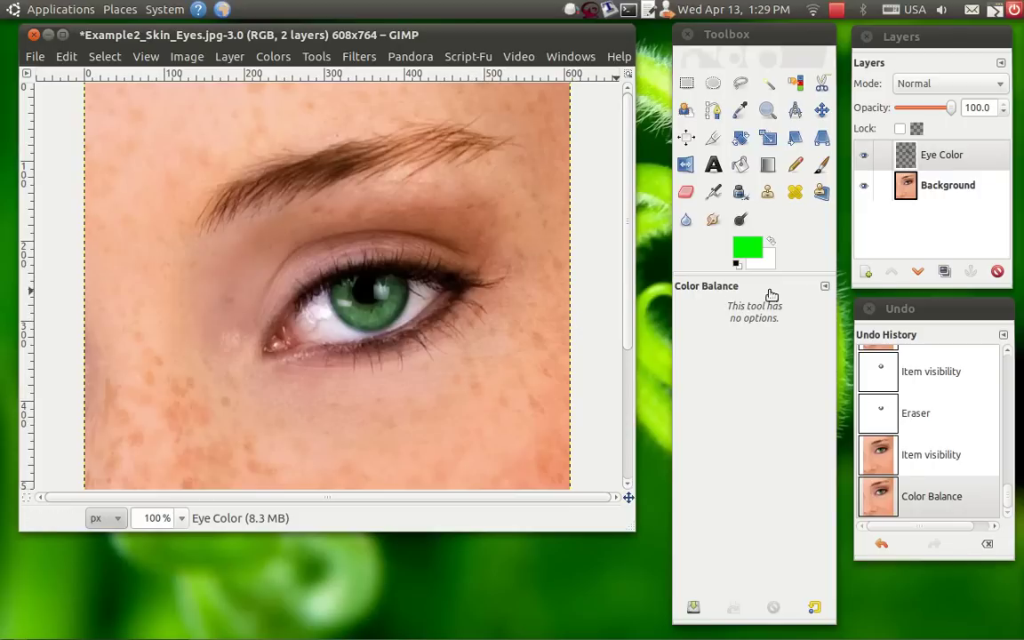
click(864, 156)
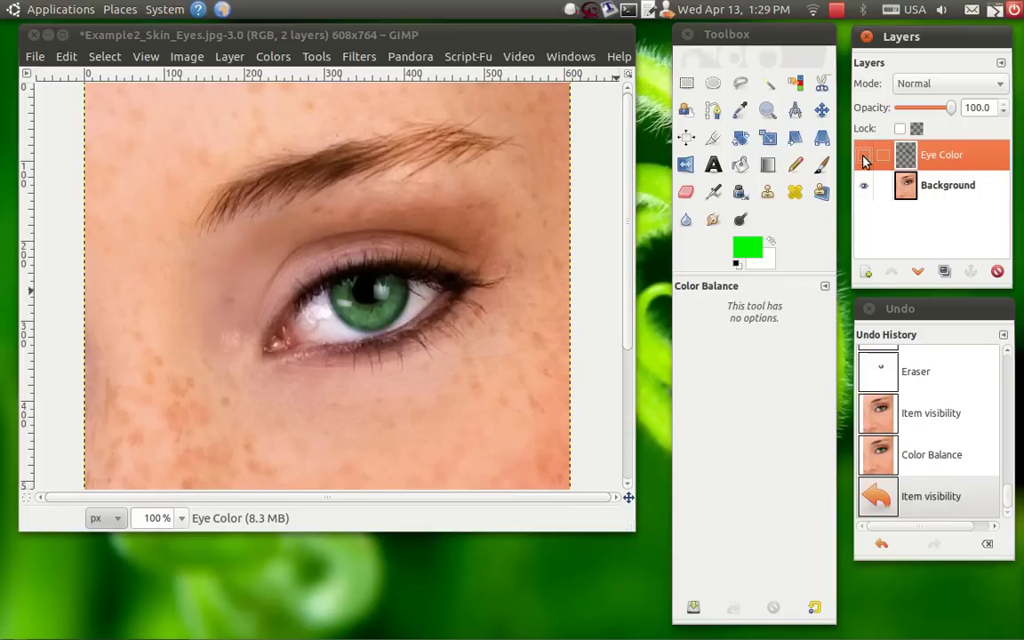
click(864, 156)
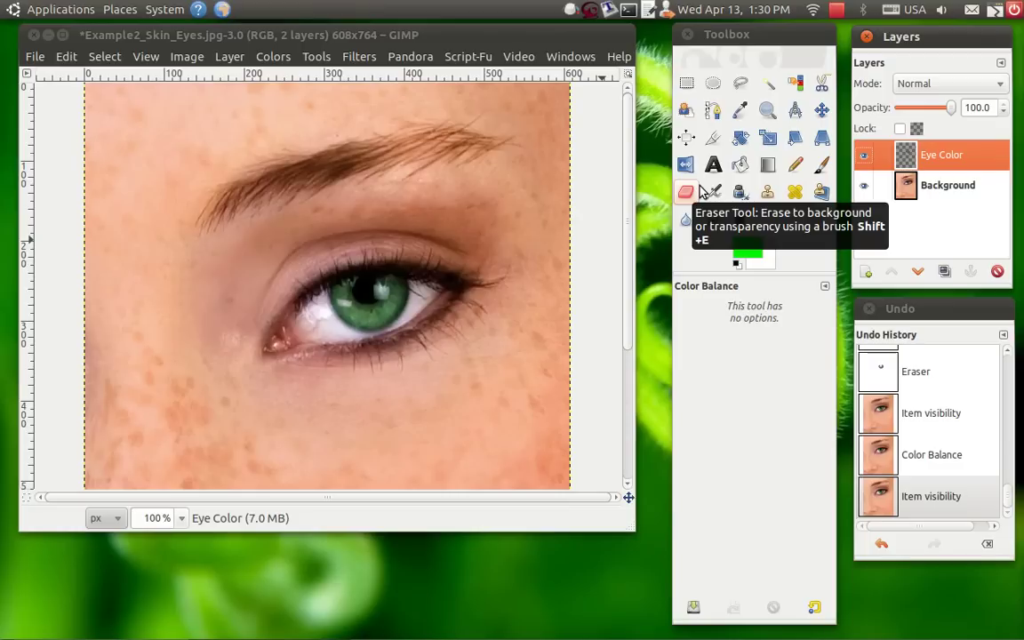
- Browse the Colors and Filters menus without choosing any command
click(276, 59)
click(348, 57)
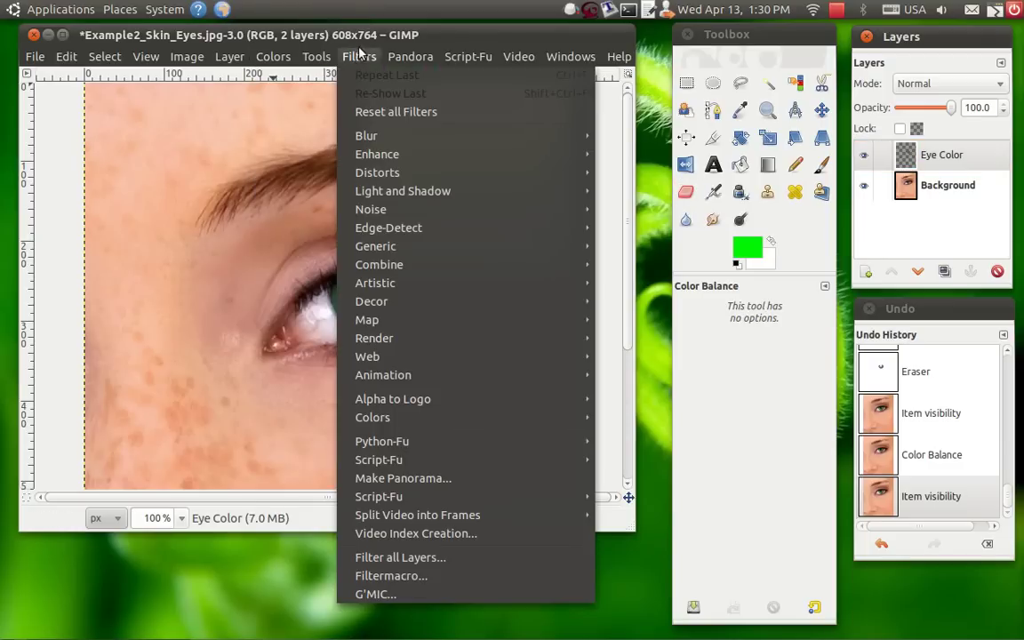
click(440, 41)
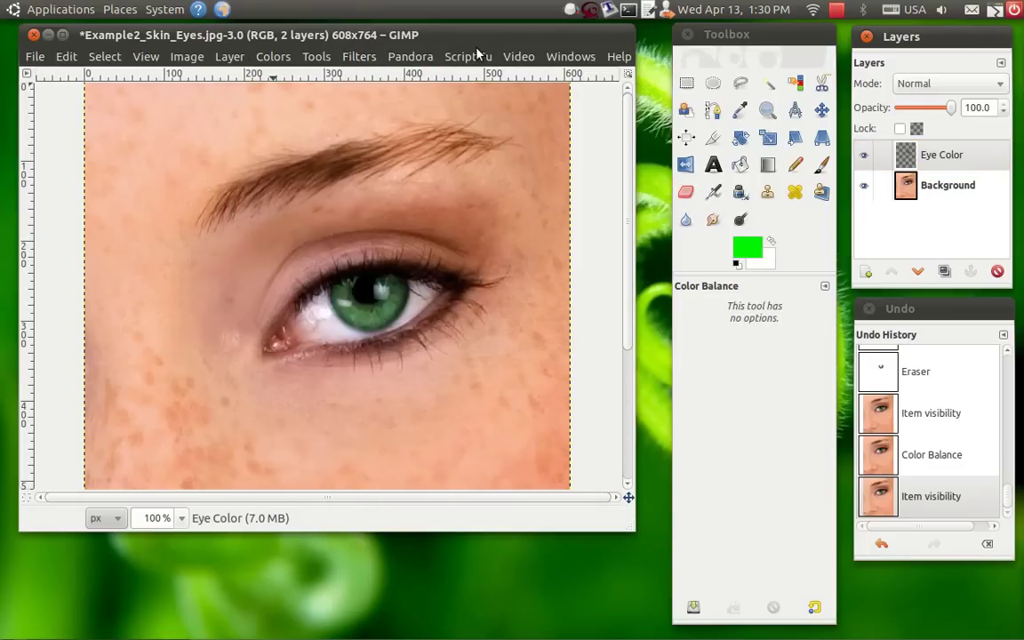